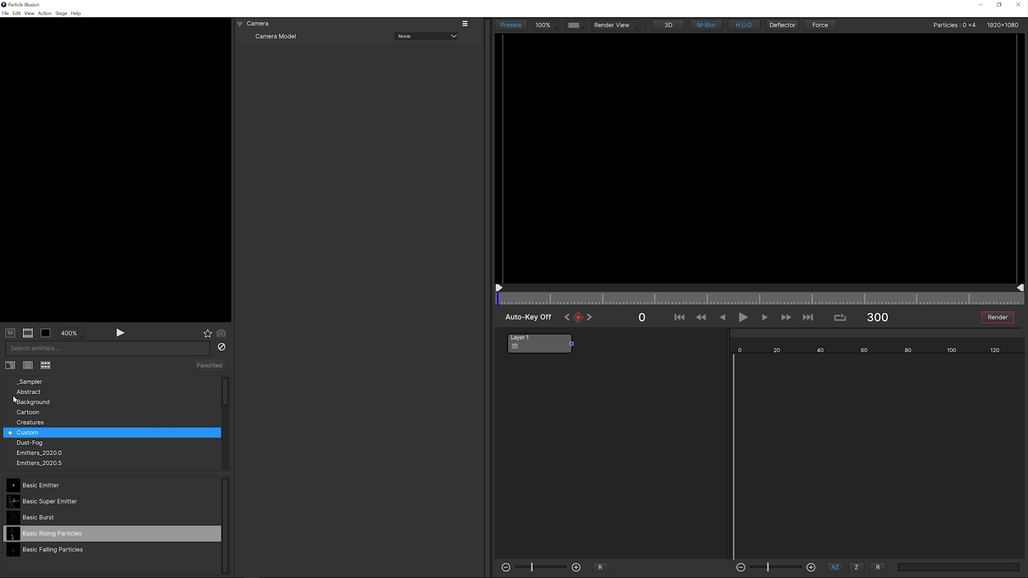
# Browse the Abstract, Background, Cartoon, Creatures, Custom and Dust-Fog emitter preset categories
pyautogui.moveTo(226, 397); pyautogui.dragTo(226, 368)
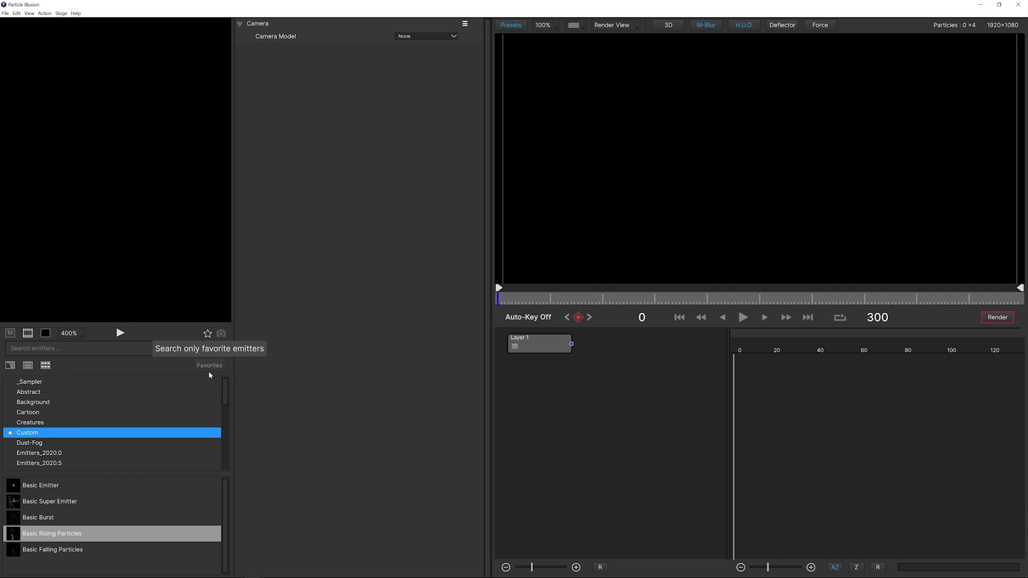
pyautogui.click(30, 394)
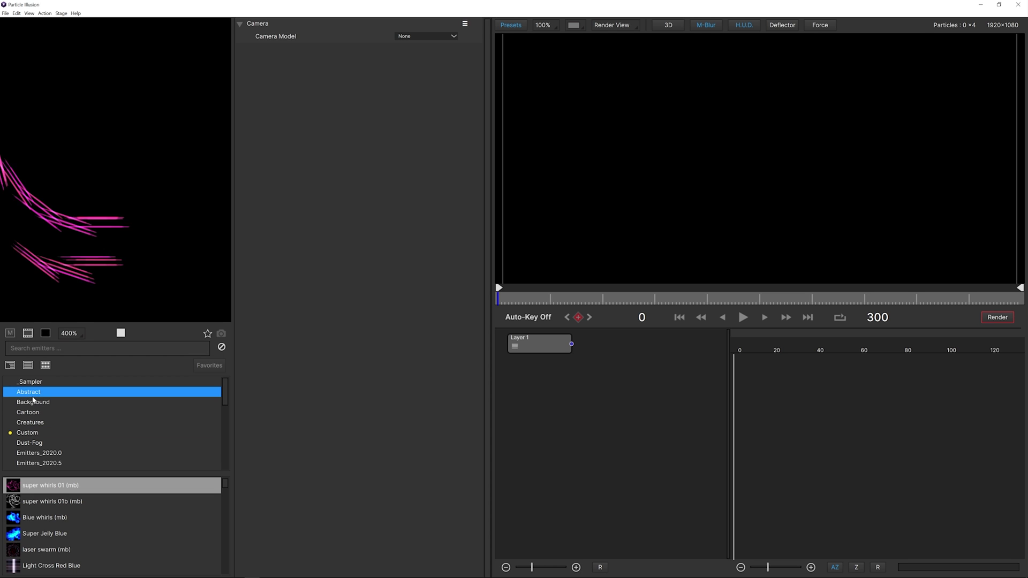
pyautogui.click(46, 403)
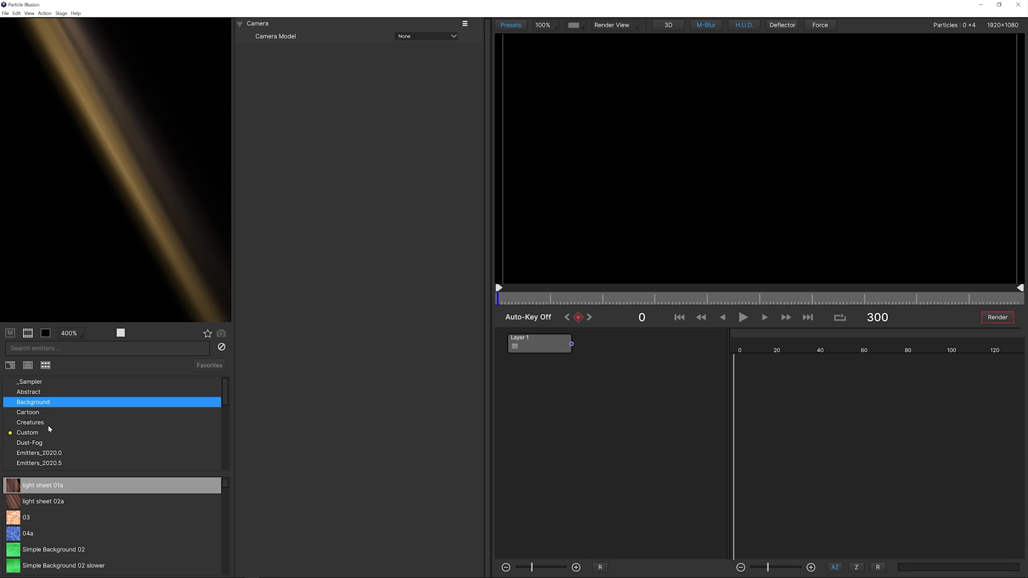
pyautogui.click(40, 415)
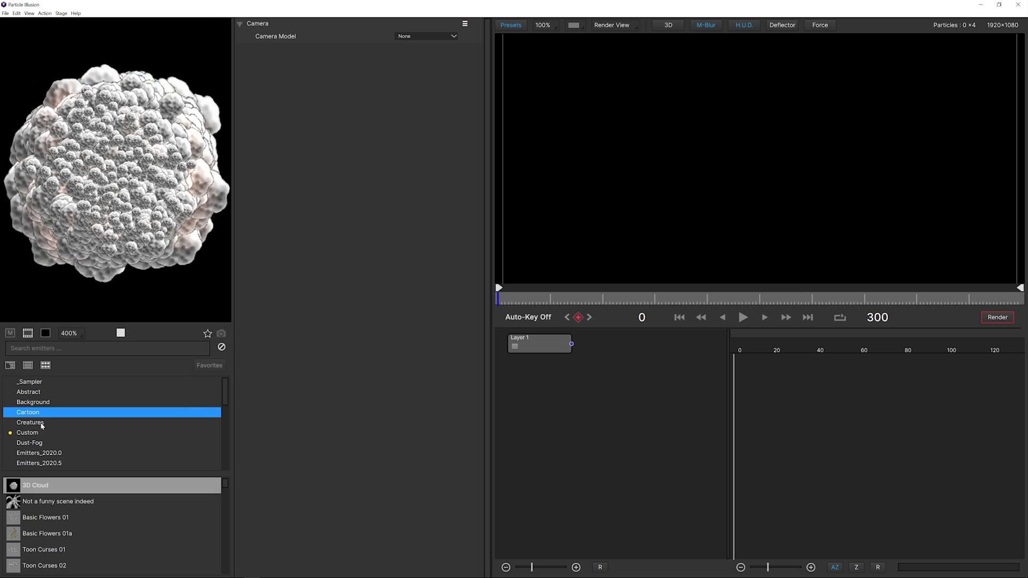
pyautogui.click(41, 424)
pyautogui.click(32, 435)
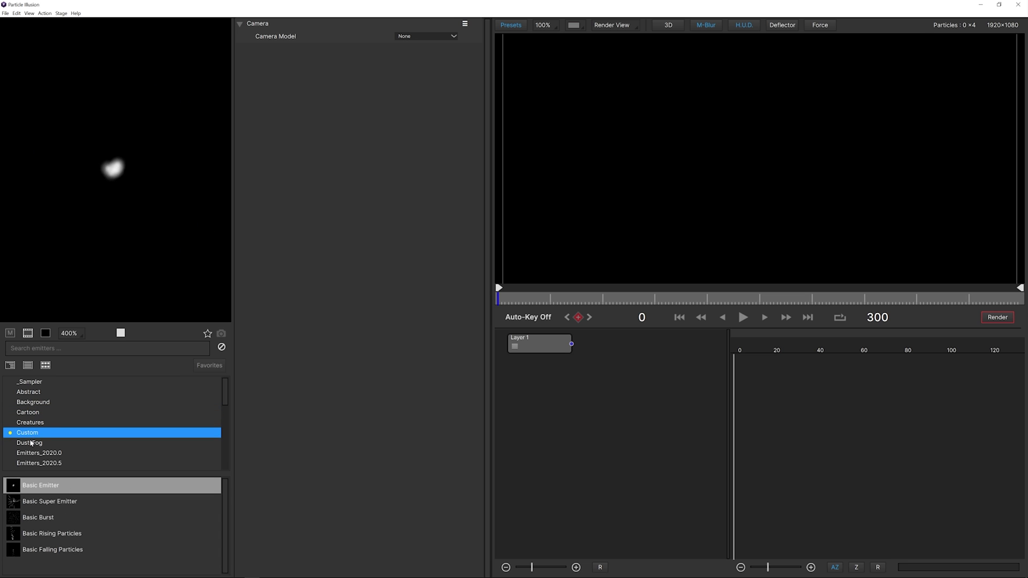
pyautogui.click(31, 443)
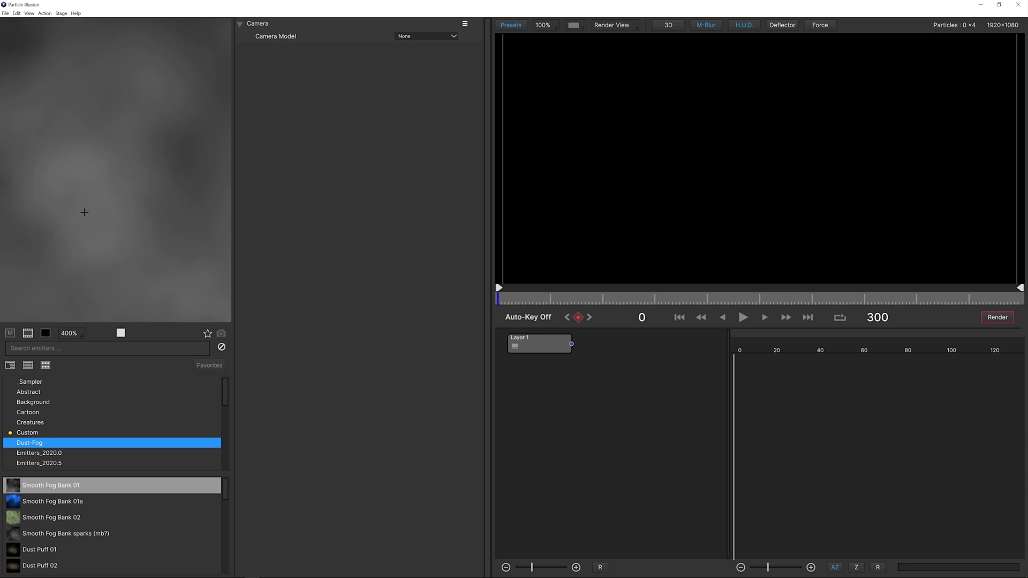
# Browse the Emitters_2020 categories, then open _Sampler to reach the sparkles smoke 10a preset
pyautogui.click(46, 454)
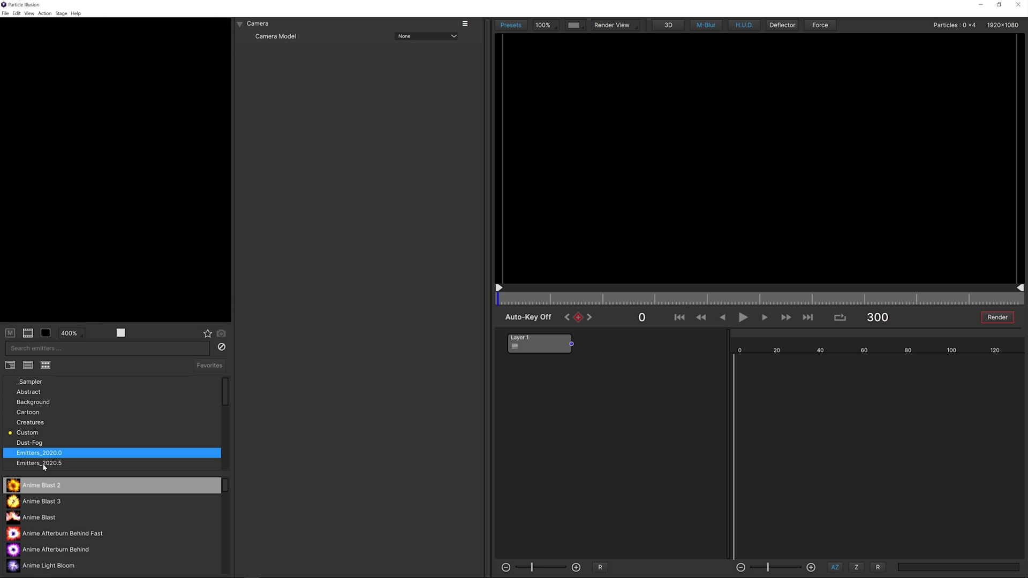
pyautogui.click(43, 464)
pyautogui.scroll(-3, 63, 444)
pyautogui.scroll(-2, 63, 444)
pyautogui.click(62, 440)
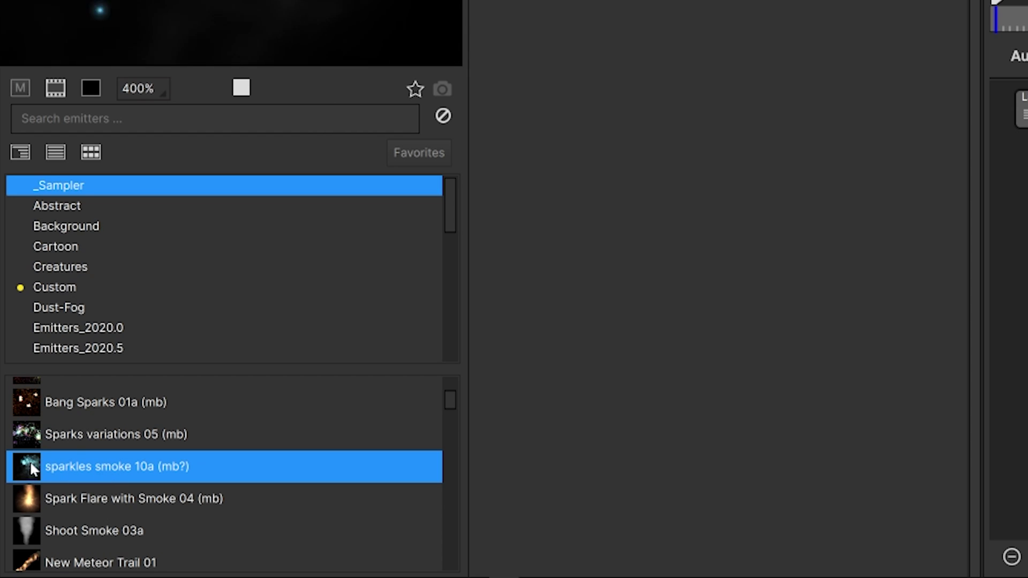
# Play and scrub the sparkles smoke 10a emitter's animation, then clear the node selection
pyautogui.press('space')
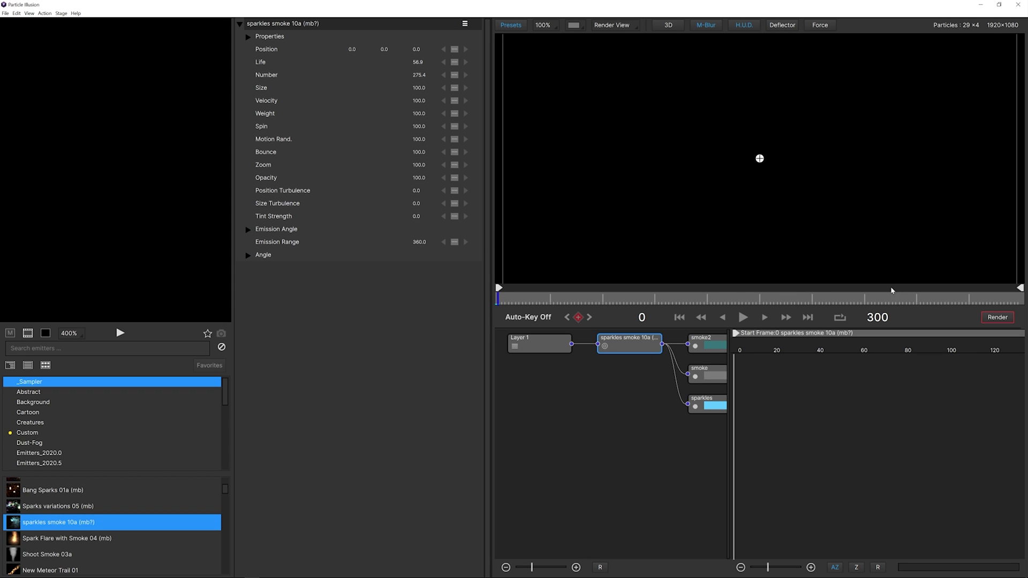
pyautogui.click(744, 318)
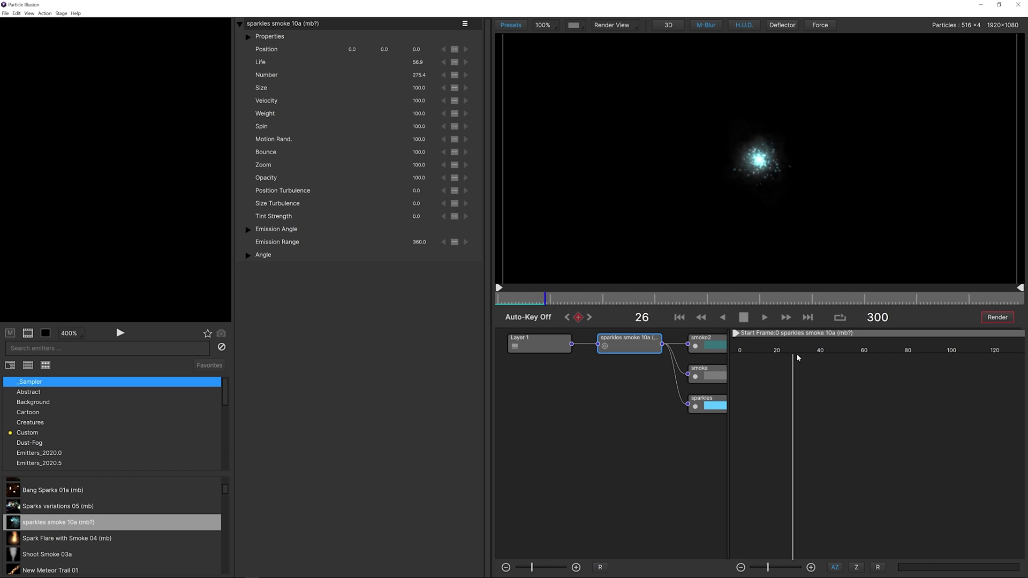
pyautogui.click(753, 318)
pyautogui.moveTo(782, 298); pyautogui.dragTo(477, 326)
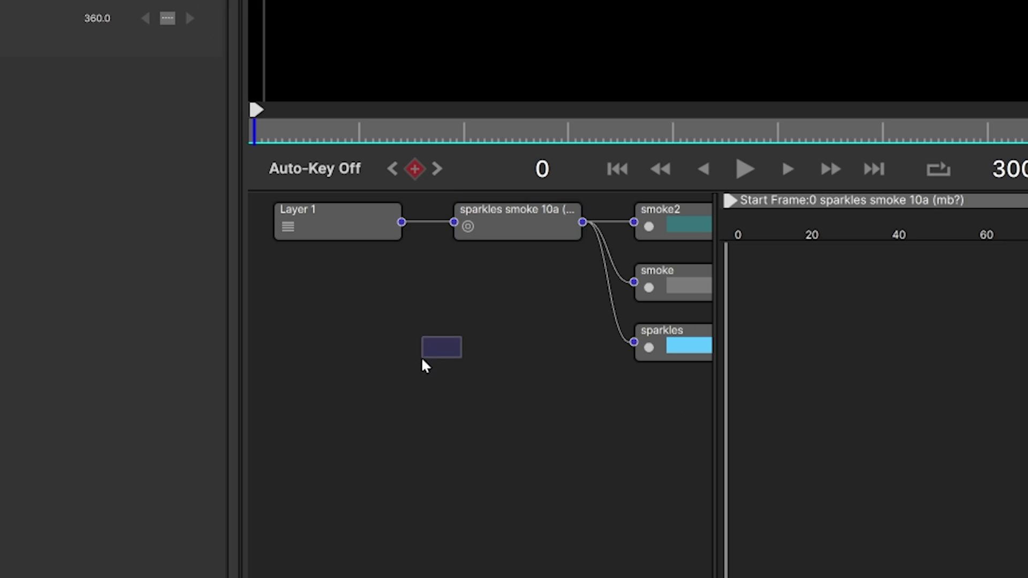
pyautogui.moveTo(423, 360); pyautogui.dragTo(423, 360)
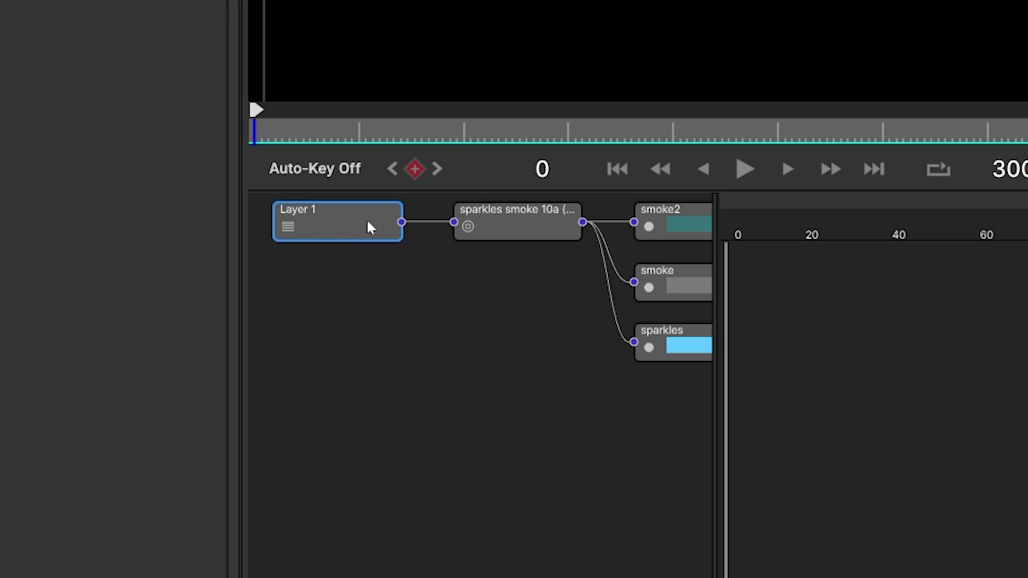
# Delete the smoke2 and smoke particle types from the emitter
pyautogui.click(660, 222)
pyautogui.press('Delete')
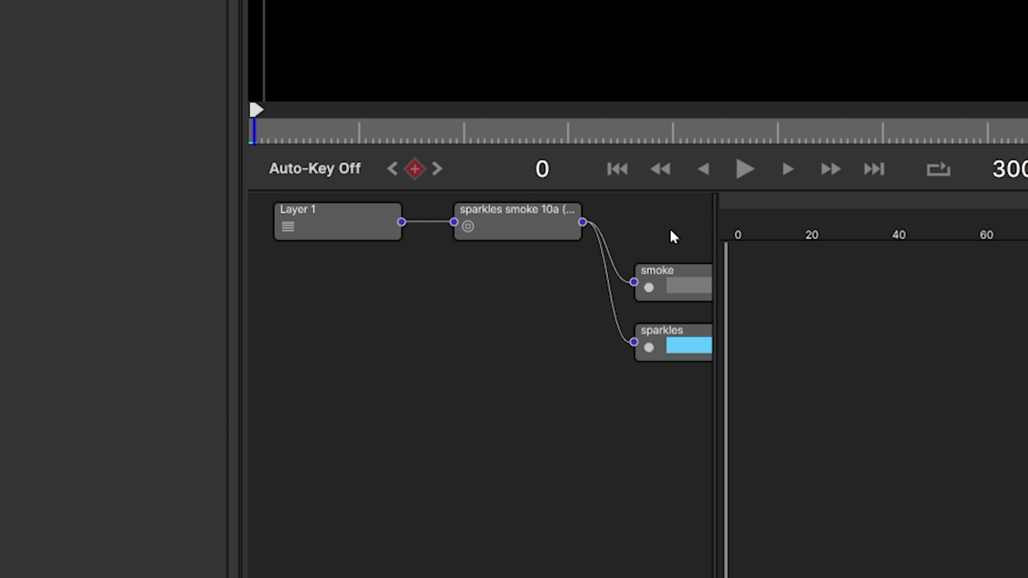
pyautogui.click(670, 284)
pyautogui.press('Delete')
# Inspect the remaining sparkles particle type, Layer 1 and the sparkles smoke 10a emitter
pyautogui.click(677, 334)
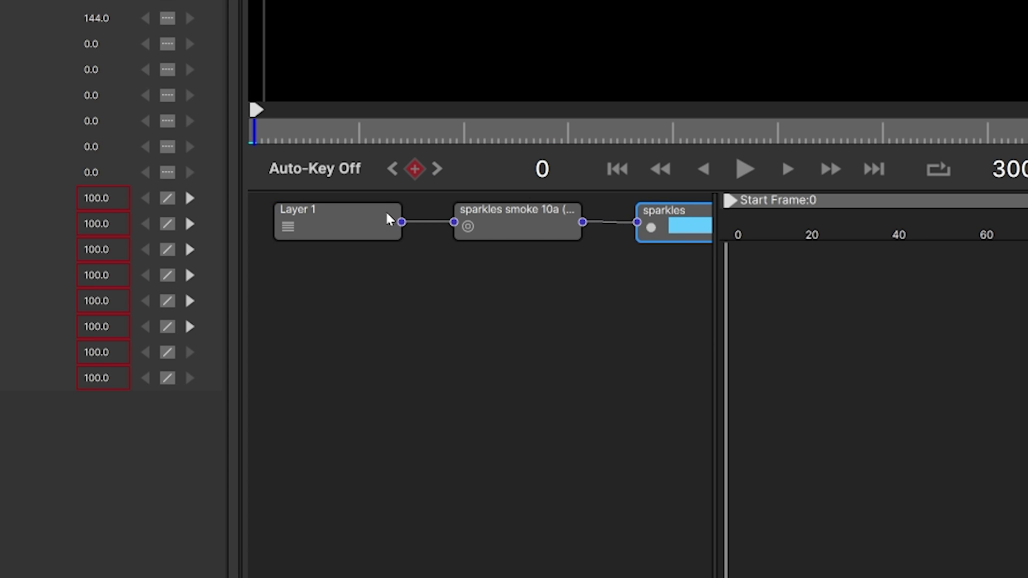
pyautogui.click(313, 221)
pyautogui.click(512, 218)
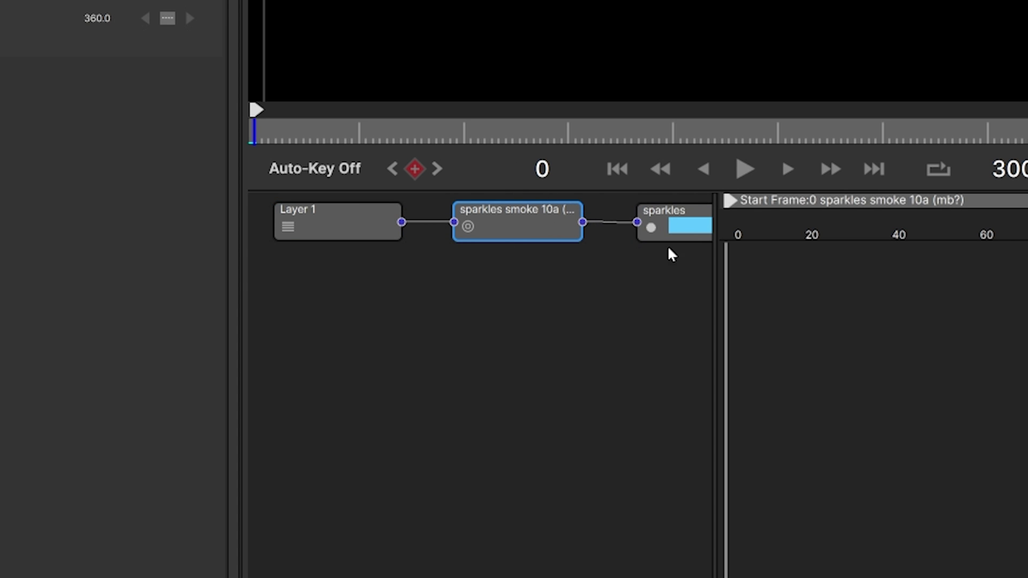
pyautogui.click(680, 215)
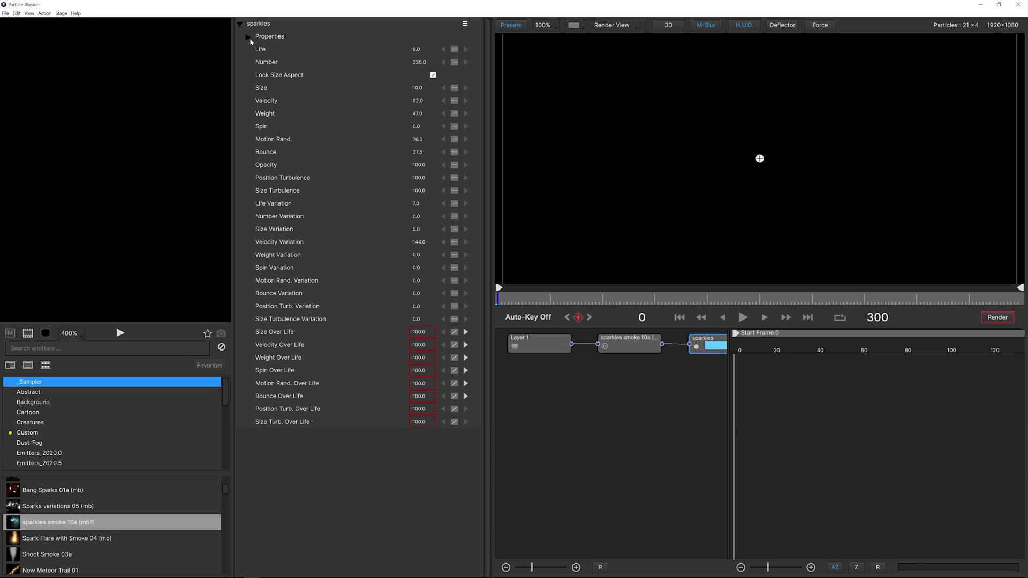
# Switch the sparkles smoke 10a emitter's Shape from Point to Sphere and widen the curve editor
pyautogui.click(744, 317)
pyautogui.click(649, 342)
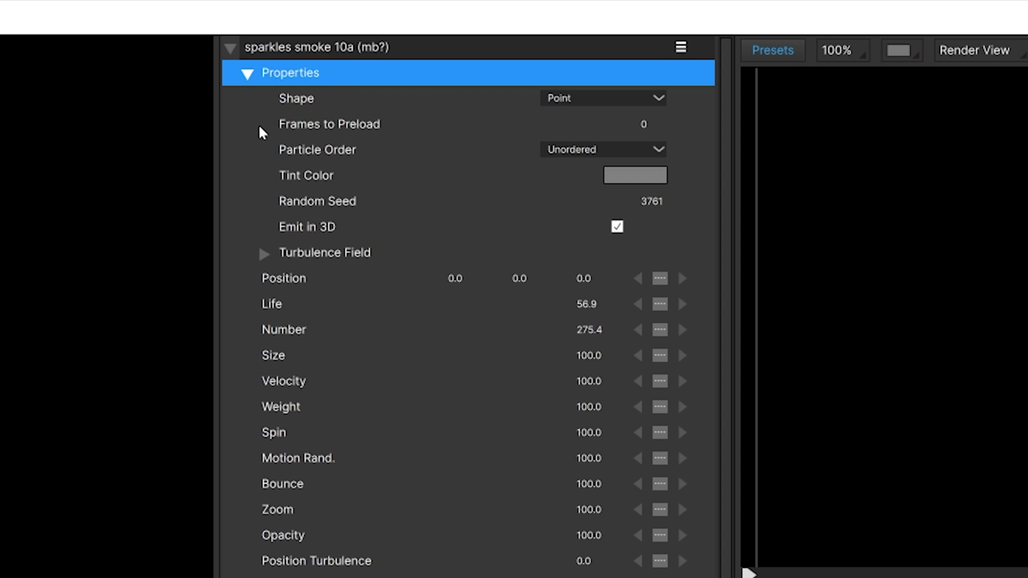
pyautogui.click(593, 102)
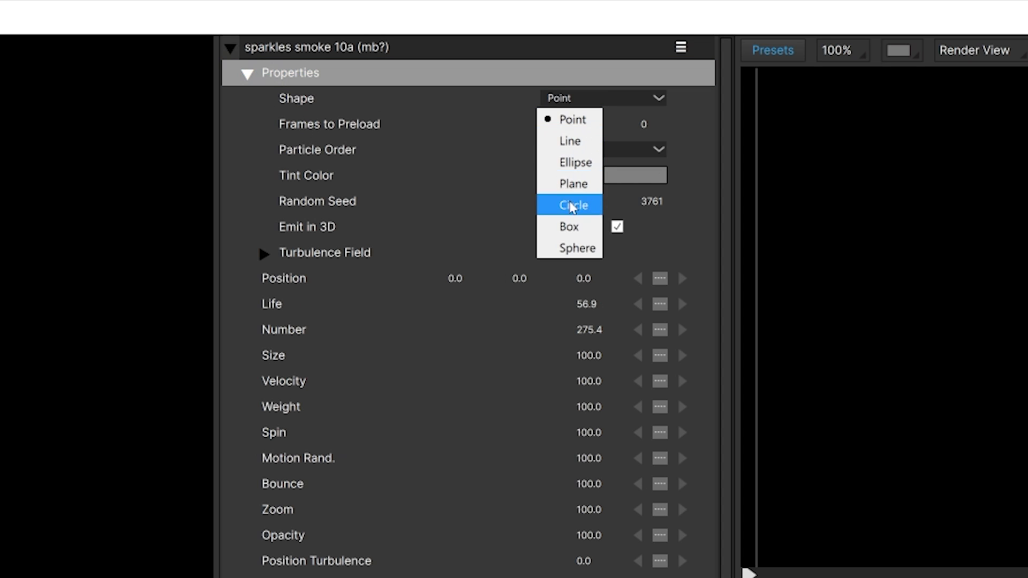
pyautogui.click(575, 250)
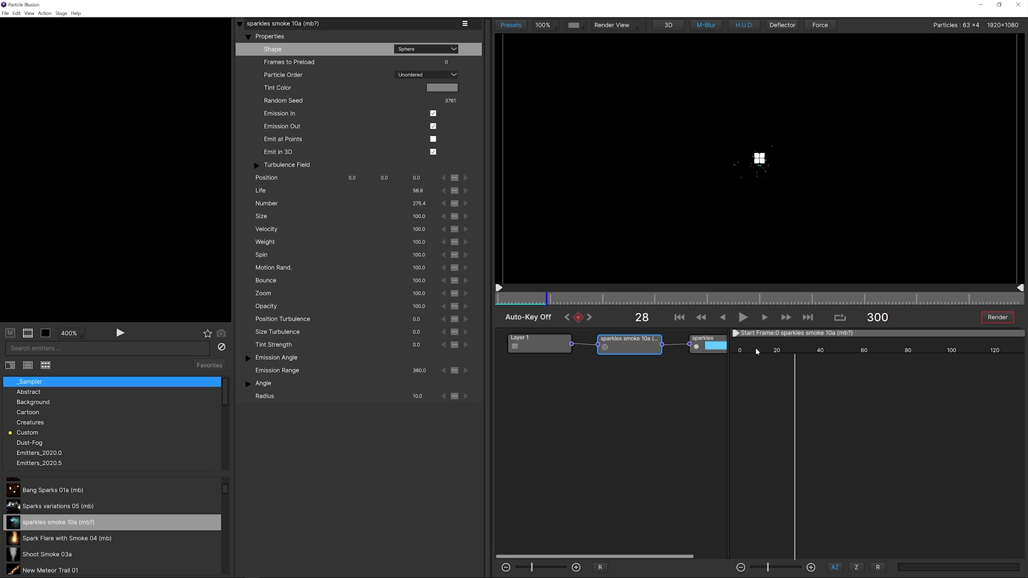
pyautogui.moveTo(752, 355); pyautogui.dragTo(722, 356)
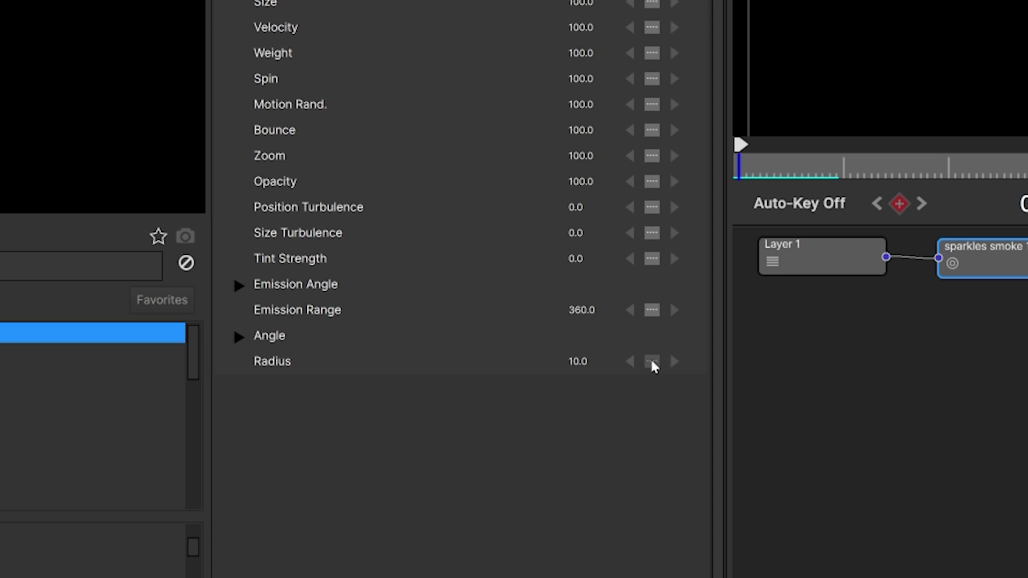
# Animate Radius linearly from 10 at frame 0 to about 326.5 at frame 59
pyautogui.click(6, 436)
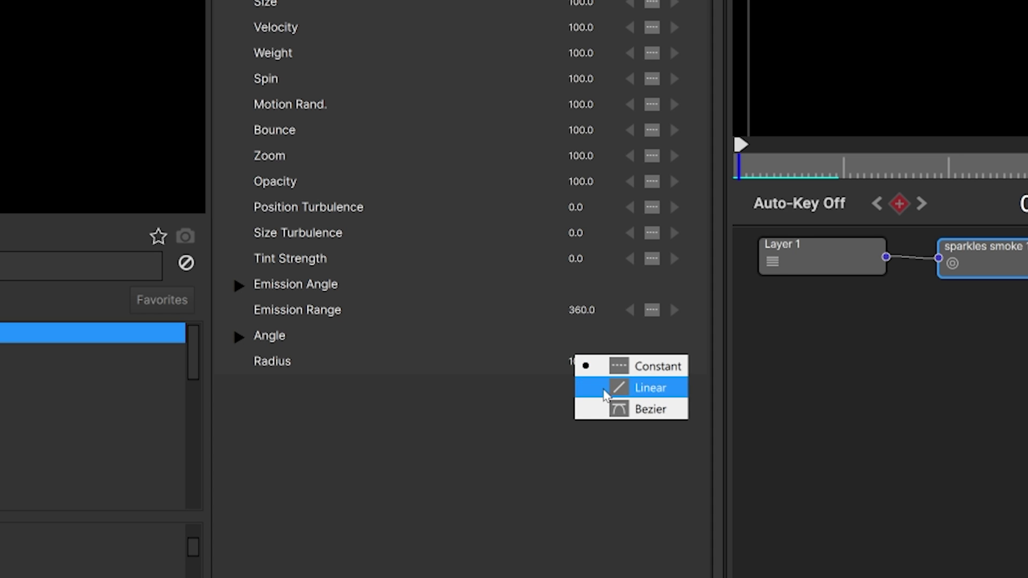
pyautogui.click(605, 395)
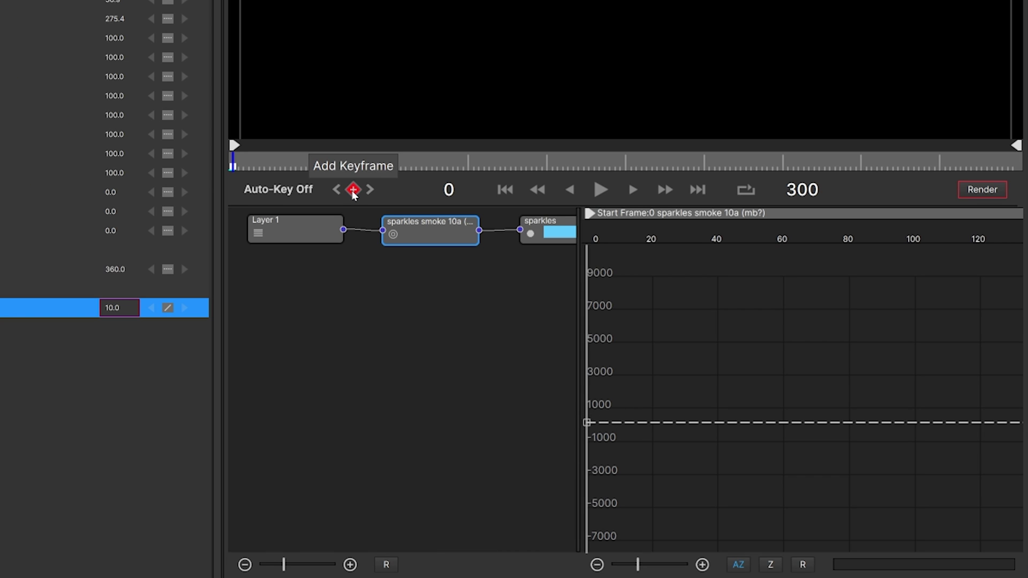
pyautogui.moveTo(593, 237); pyautogui.dragTo(780, 255)
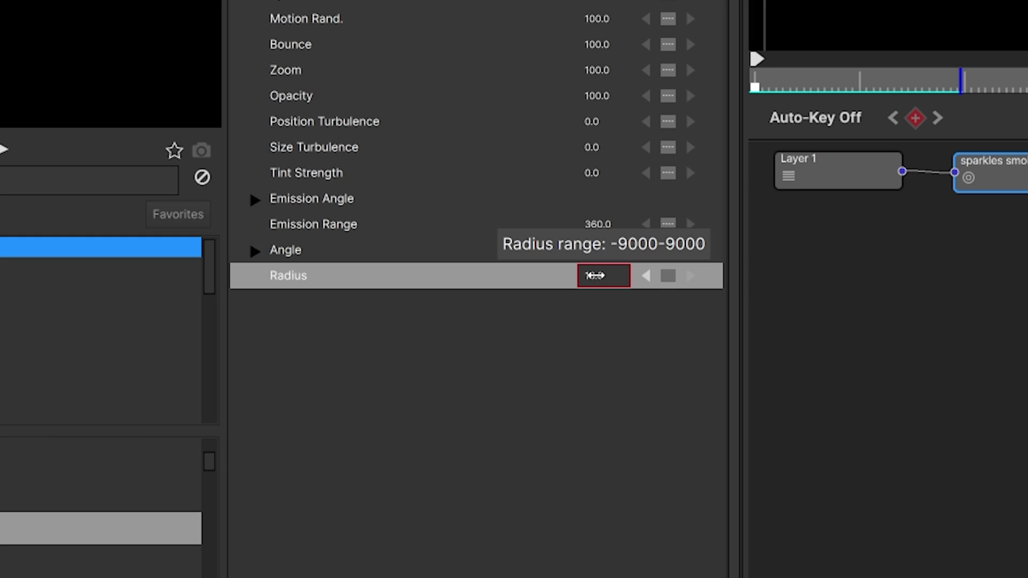
pyautogui.click(145, 310)
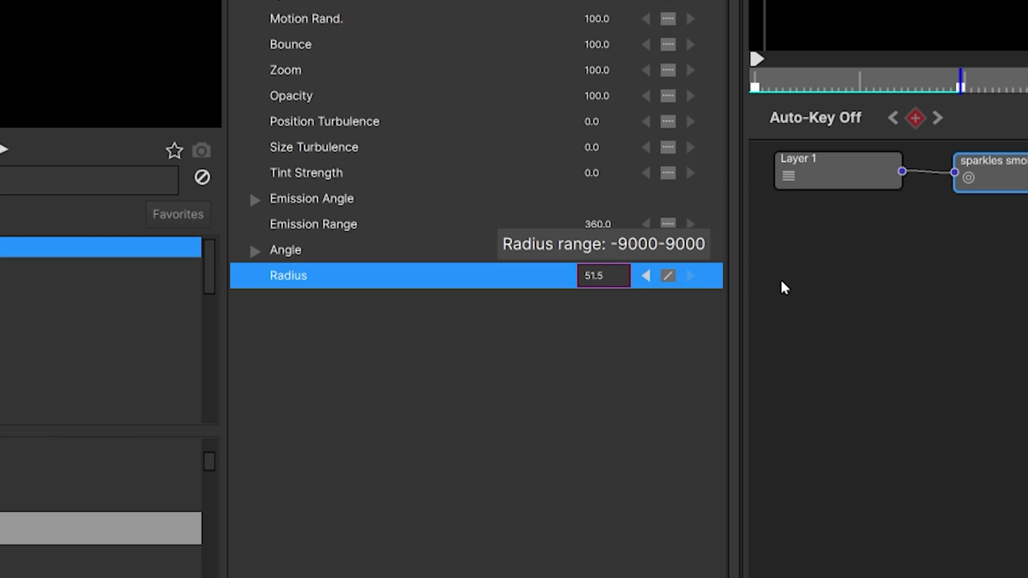
pyautogui.moveTo(885, 289); pyautogui.dragTo(948, 287)
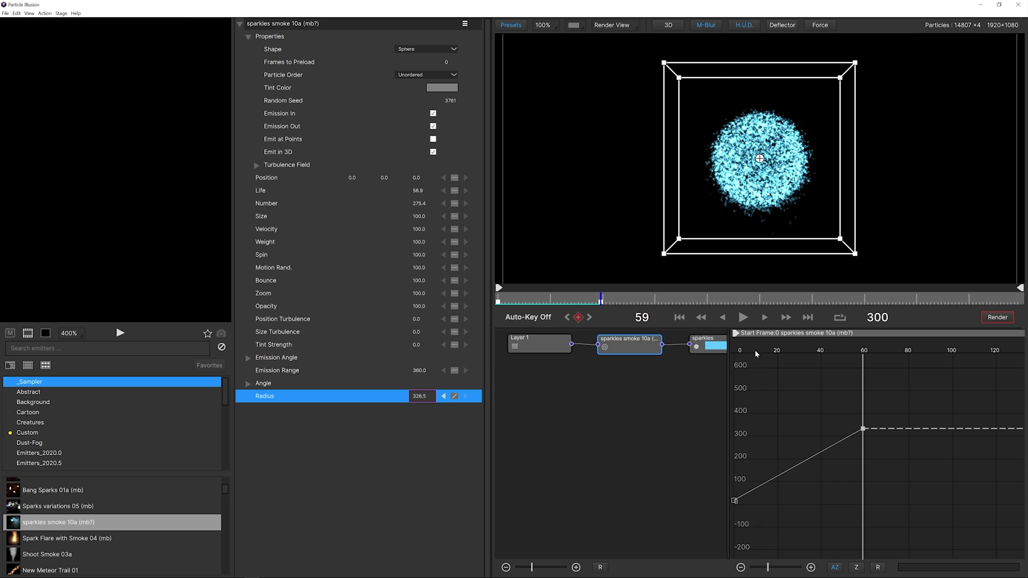
pyautogui.moveTo(844, 356); pyautogui.dragTo(813, 370)
# Set the sparkles emitter's Number to 500, Size to 35 and Life to 50, then replay it
pyautogui.doubleClick(428, 216)
pyautogui.press('Return')
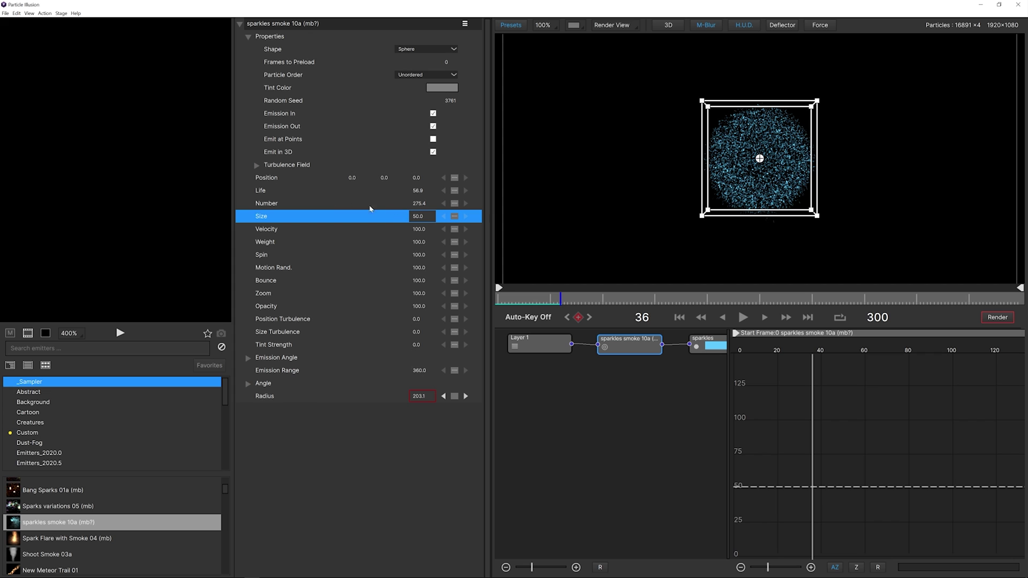
pyautogui.doubleClick(421, 205)
pyautogui.write('500')
pyautogui.press('Return')
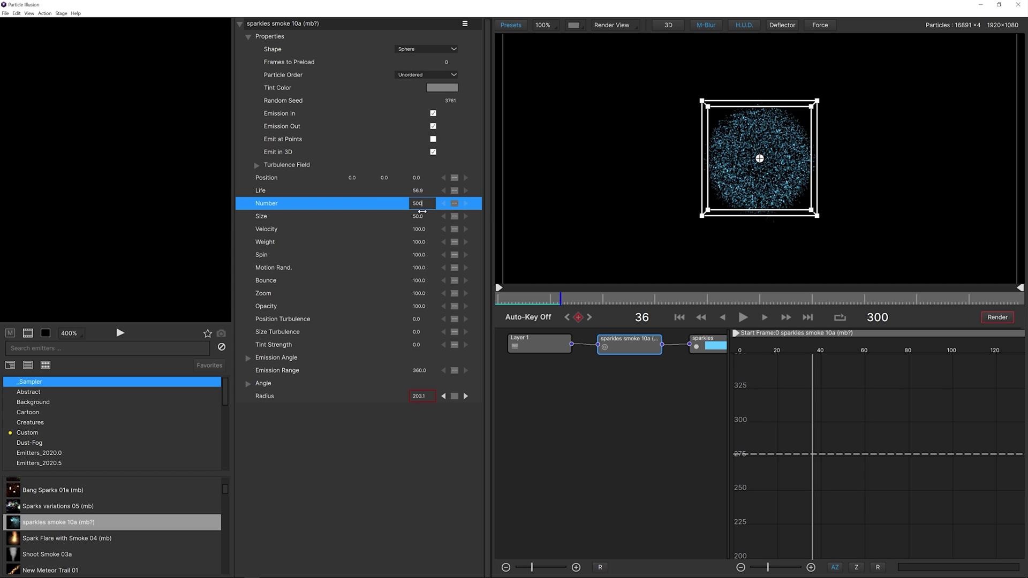
pyautogui.doubleClick(418, 216)
pyautogui.write('25')
pyautogui.press('Return')
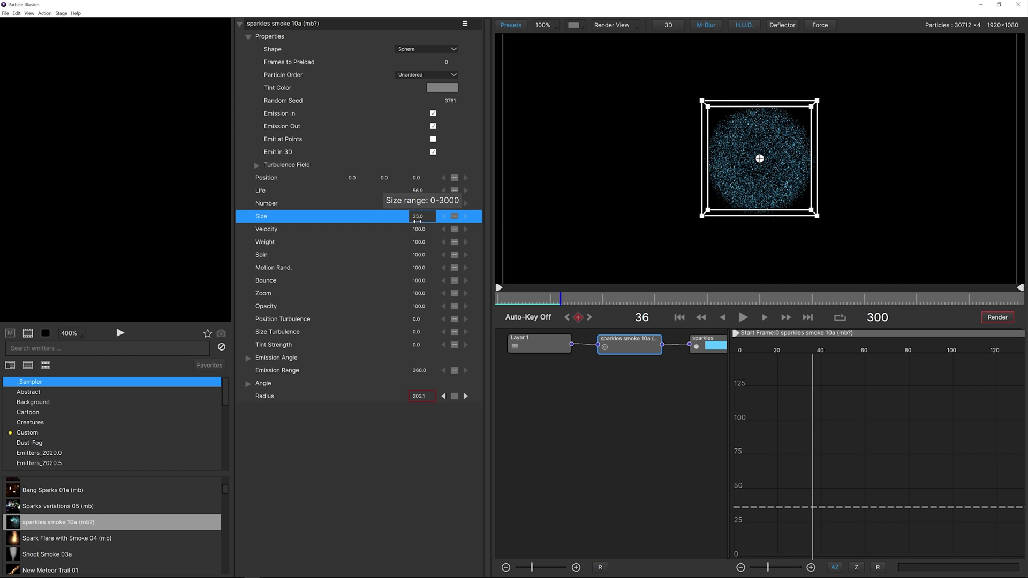
pyautogui.press('Return')
pyautogui.click(744, 318)
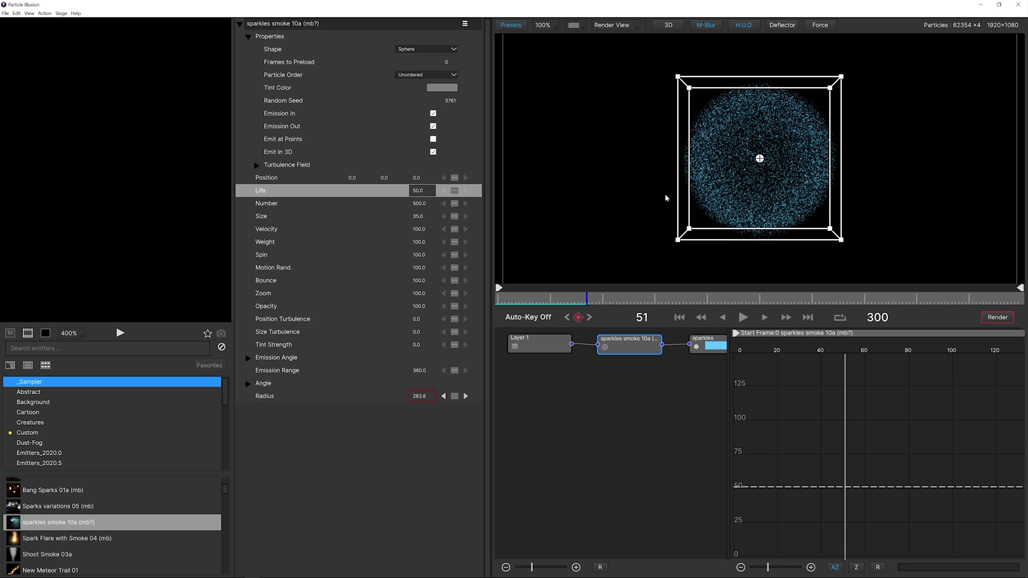
pyautogui.click(668, 26)
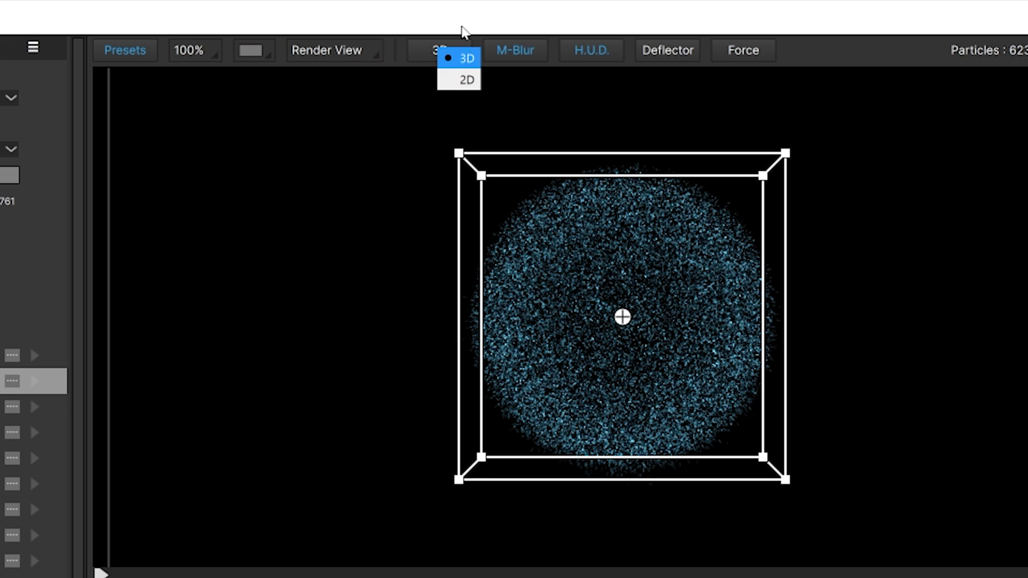
pyautogui.click(456, 57)
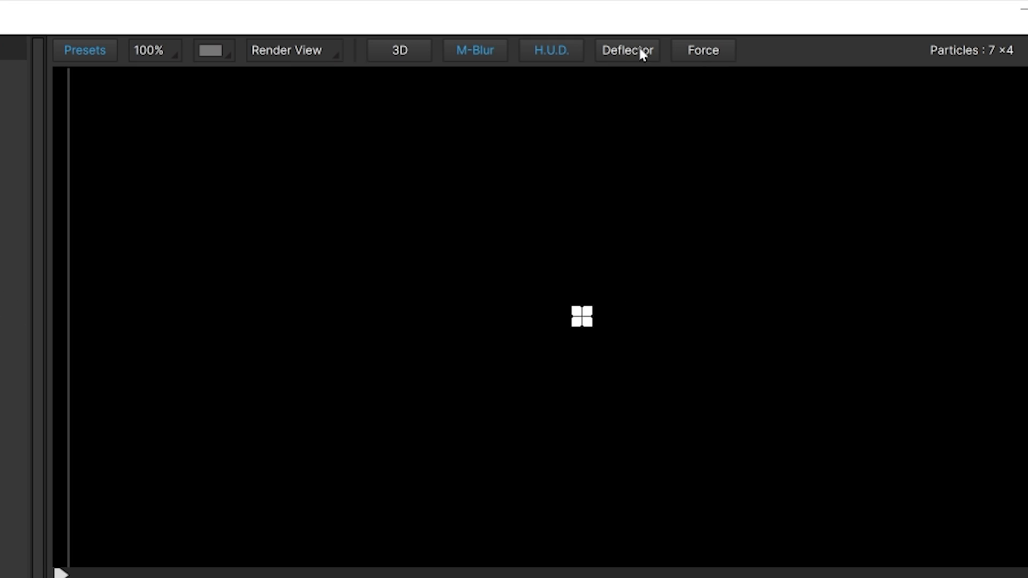
# Add a Box force sized 1778 wide, 1137.5 high and 923 deep around the emitter
pyautogui.click(702, 51)
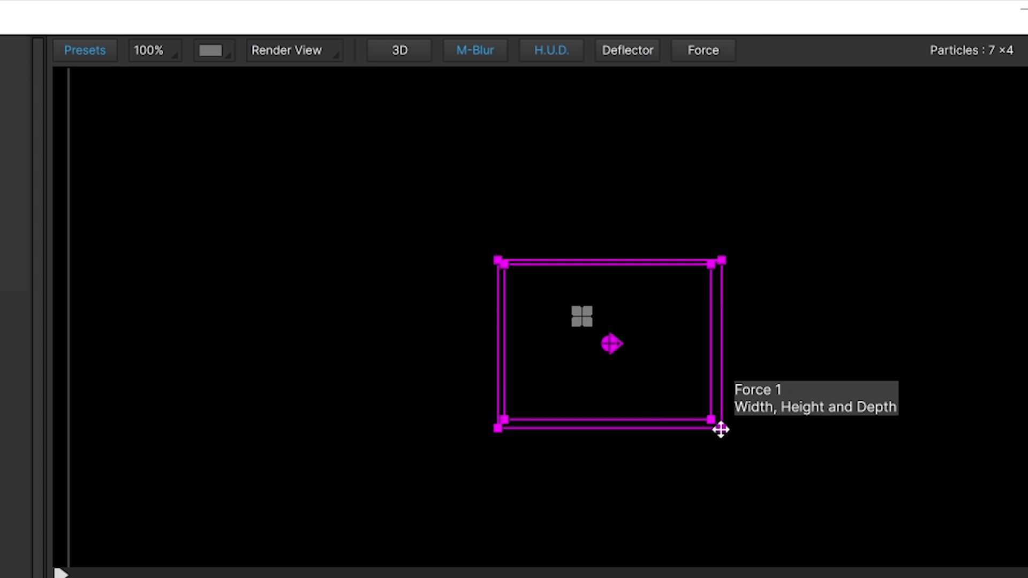
pyautogui.moveTo(718, 426); pyautogui.dragTo(1027, 543)
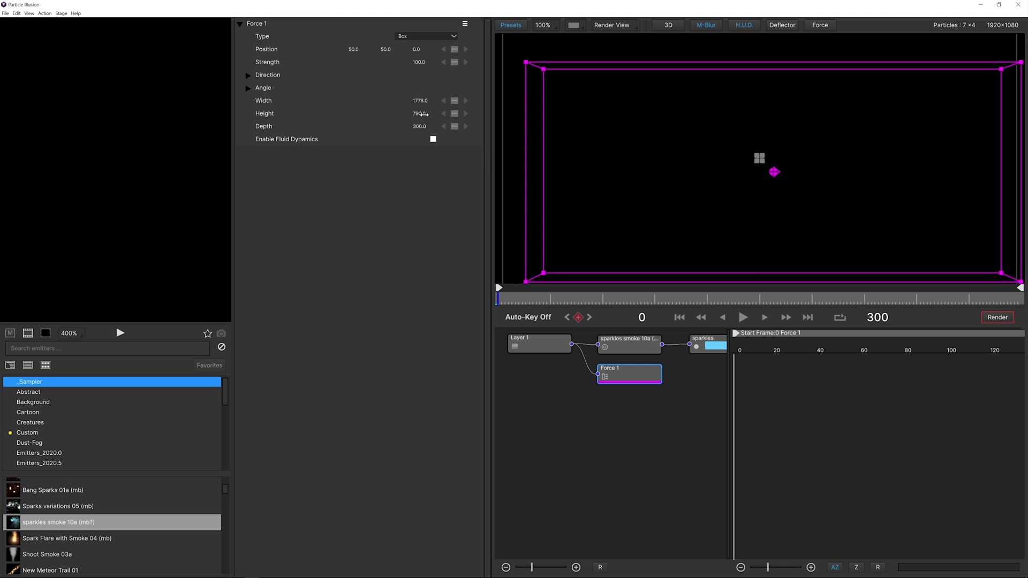
pyautogui.moveTo(421, 114); pyautogui.dragTo(758, 157)
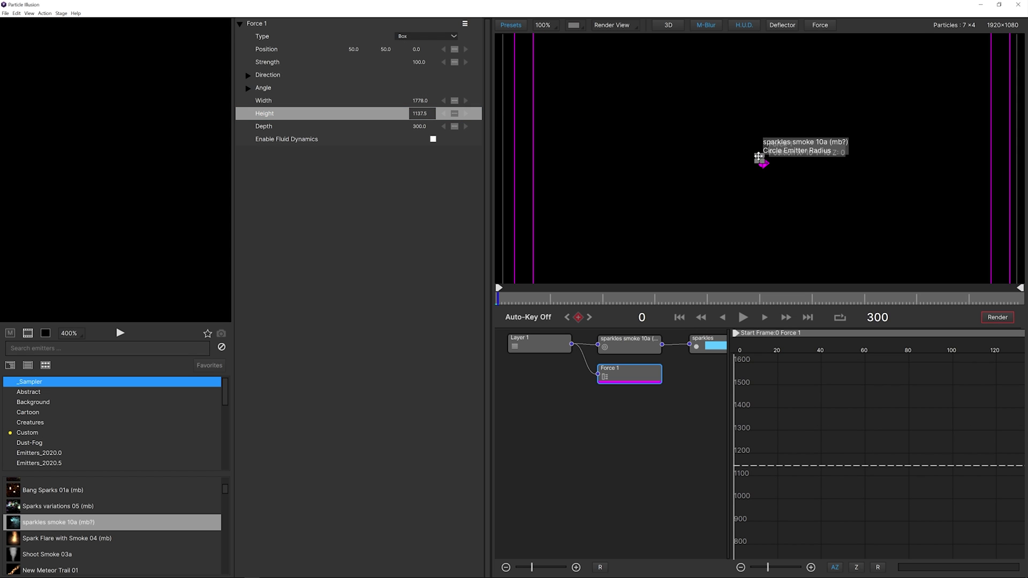
pyautogui.moveTo(421, 126); pyautogui.dragTo(752, 147)
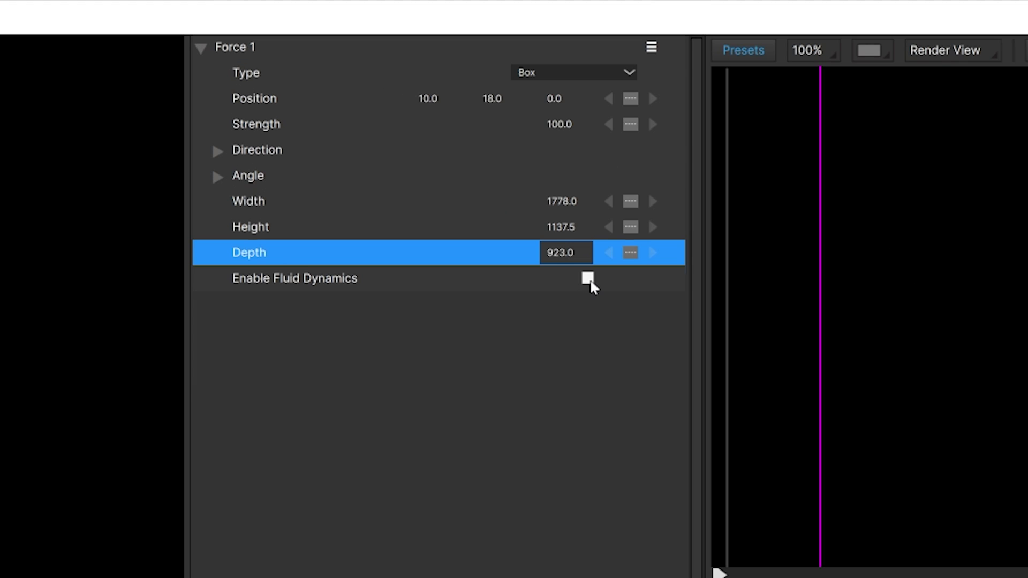
# Enable Fluid Dynamics on Force 1 with 32 × 32 × 32 Simulation Detail and Add Noise 35
pyautogui.click(588, 279)
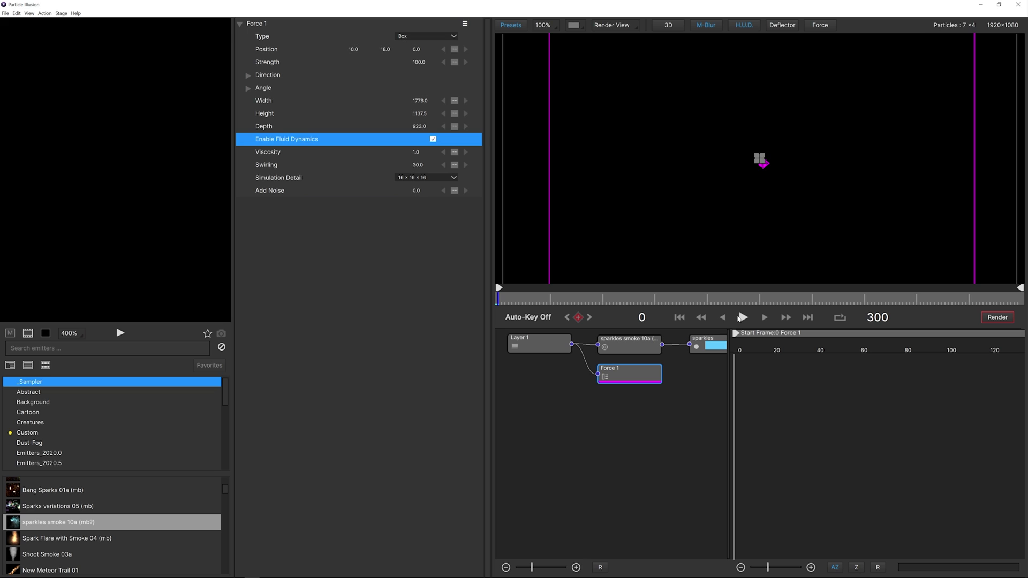
pyautogui.click(744, 317)
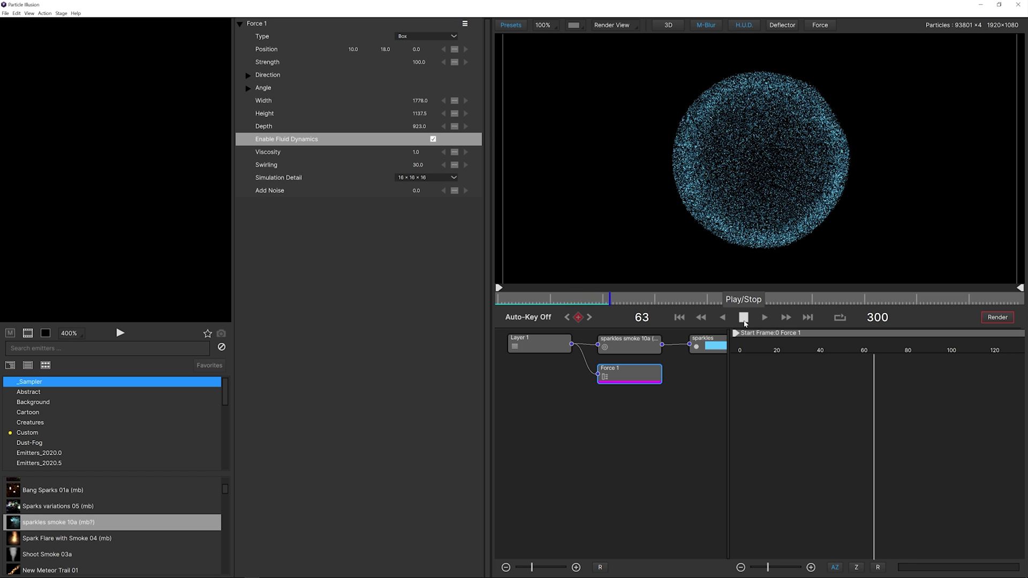
pyautogui.click(744, 319)
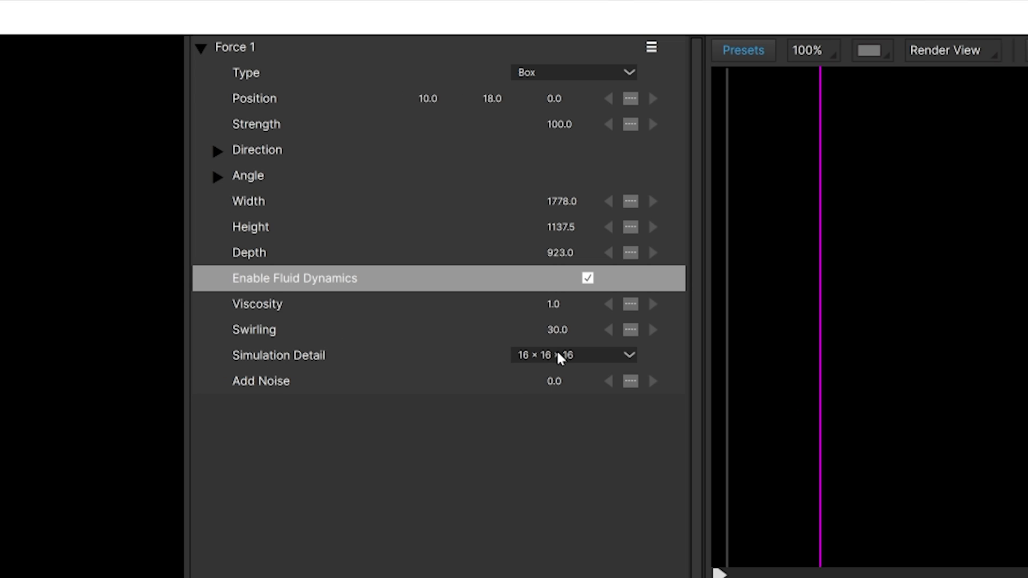
pyautogui.click(558, 355)
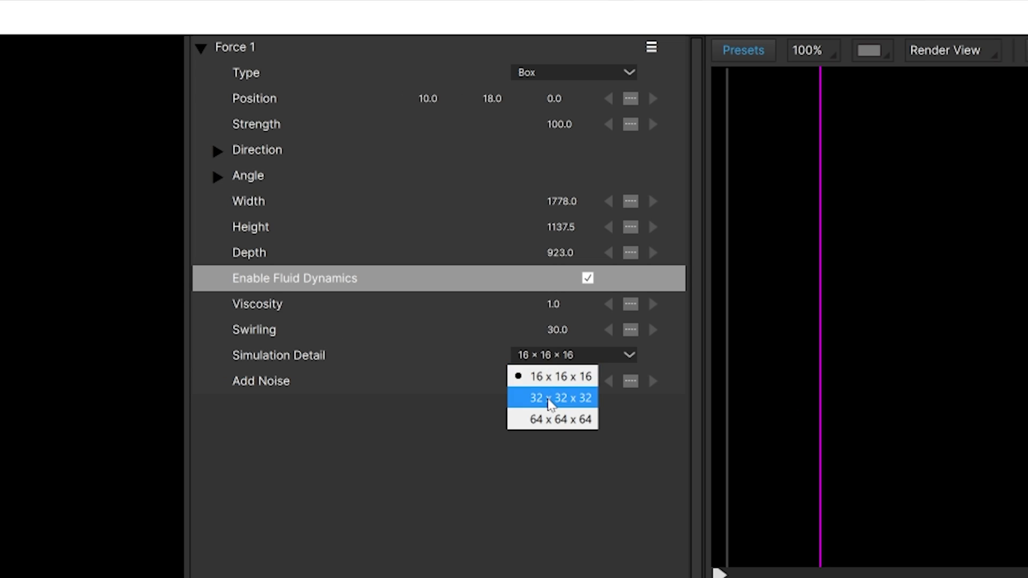
pyautogui.click(567, 397)
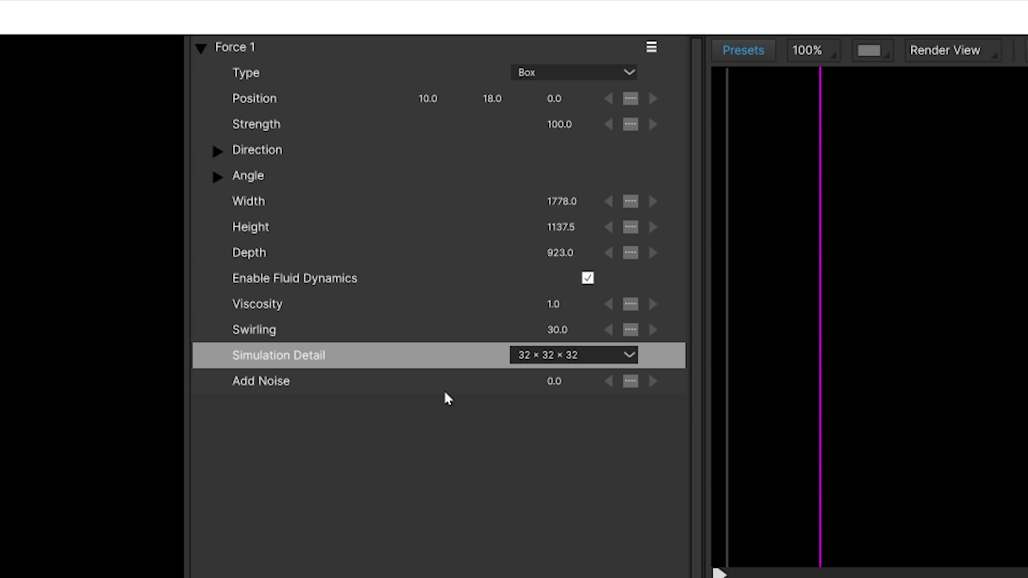
pyautogui.click(564, 384)
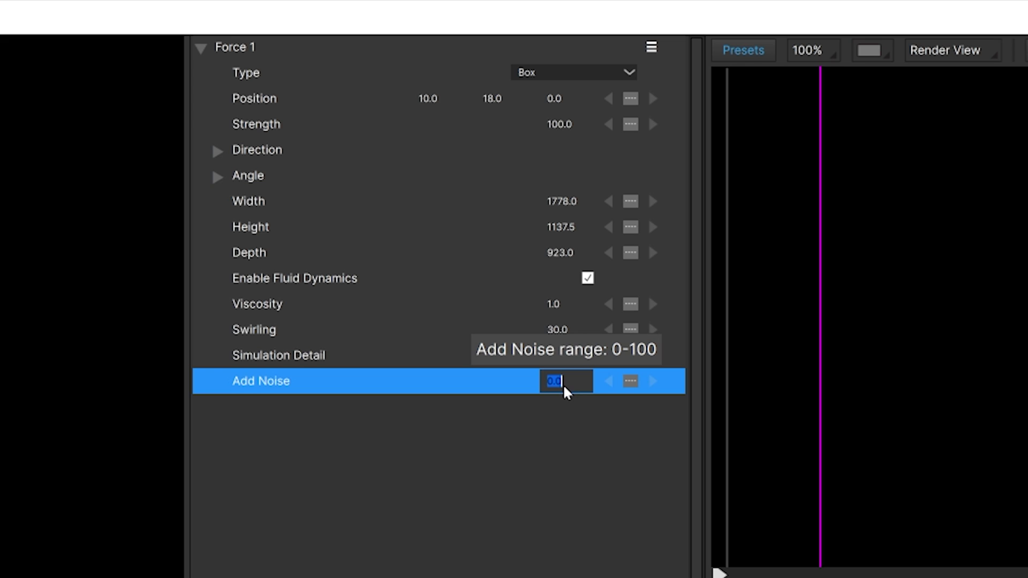
pyautogui.write('30')
pyautogui.press('Return')
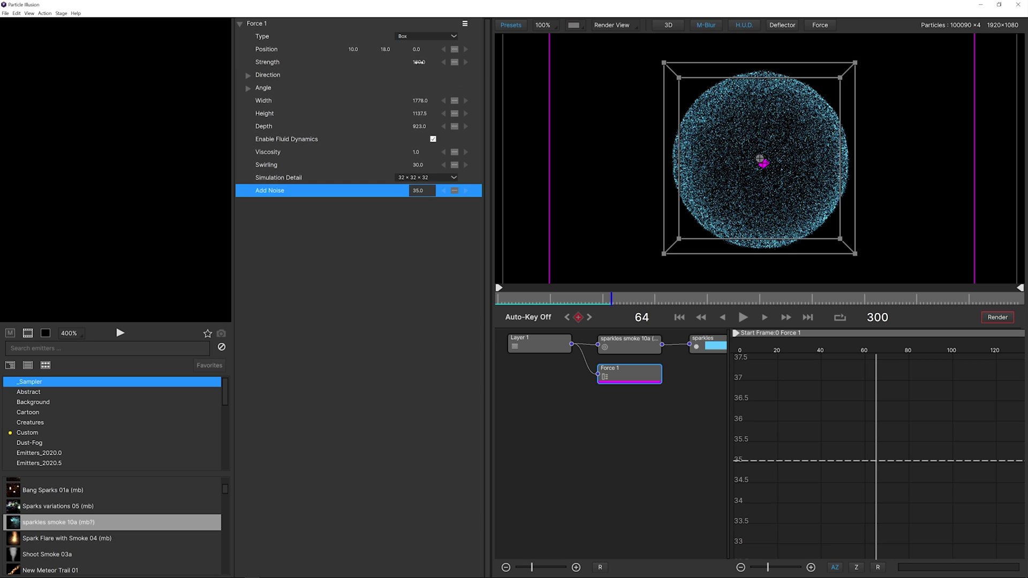
# Set Force 1's Strength to 500 and replay the simulation from the first frame
pyautogui.click(419, 62)
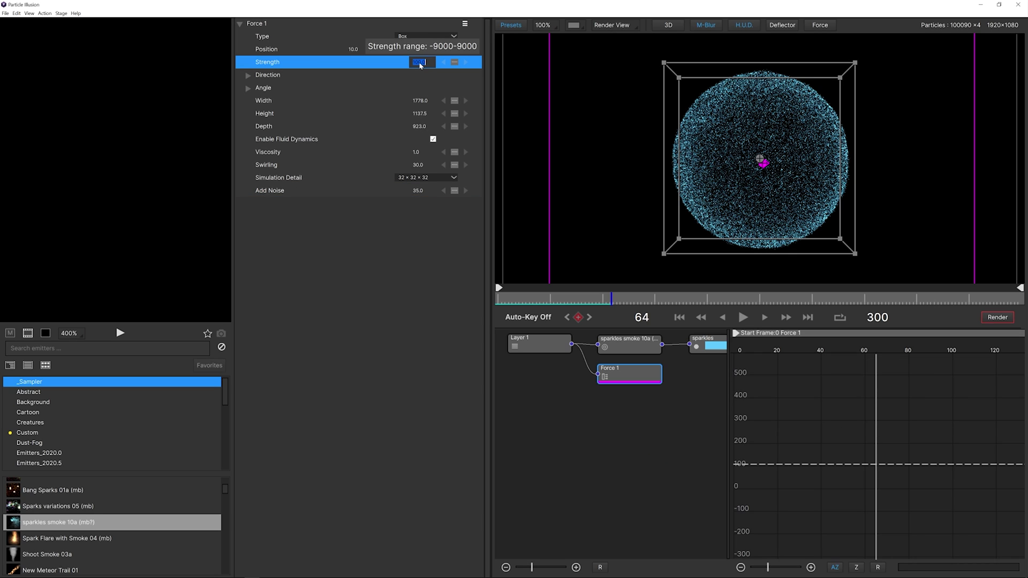
pyautogui.write('500')
pyautogui.press('Return')
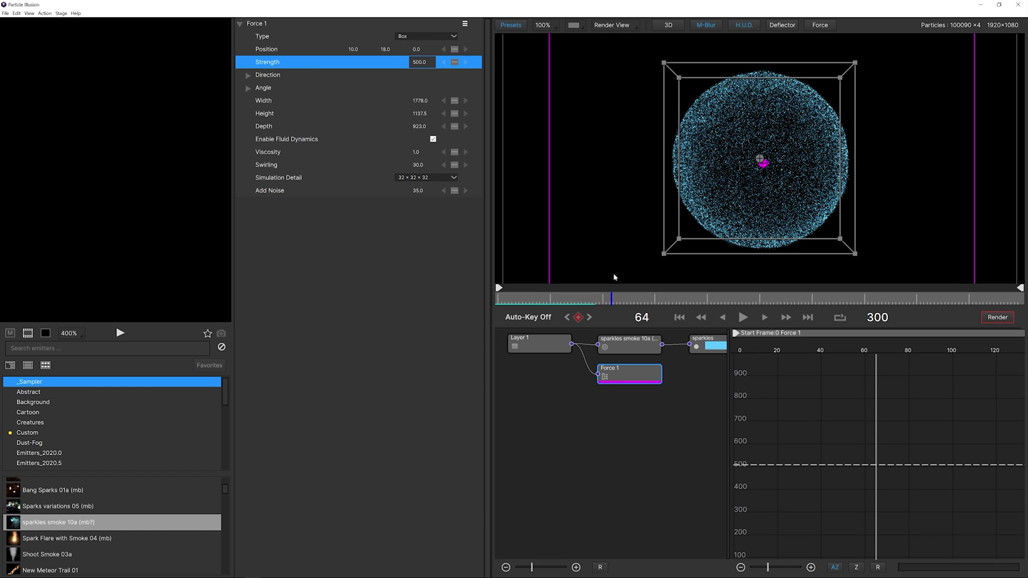
pyautogui.click(679, 319)
pyautogui.click(743, 318)
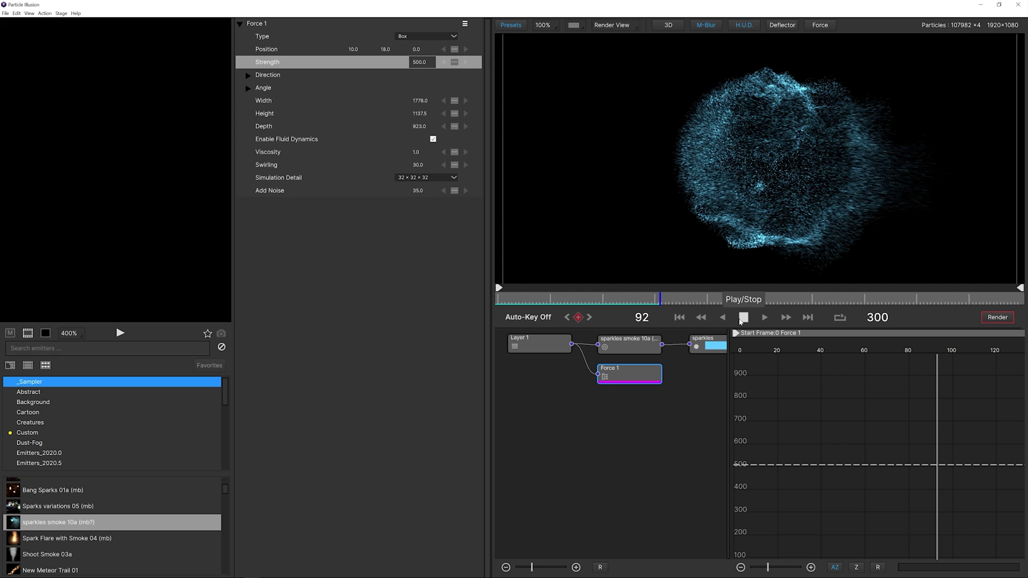
pyautogui.click(678, 319)
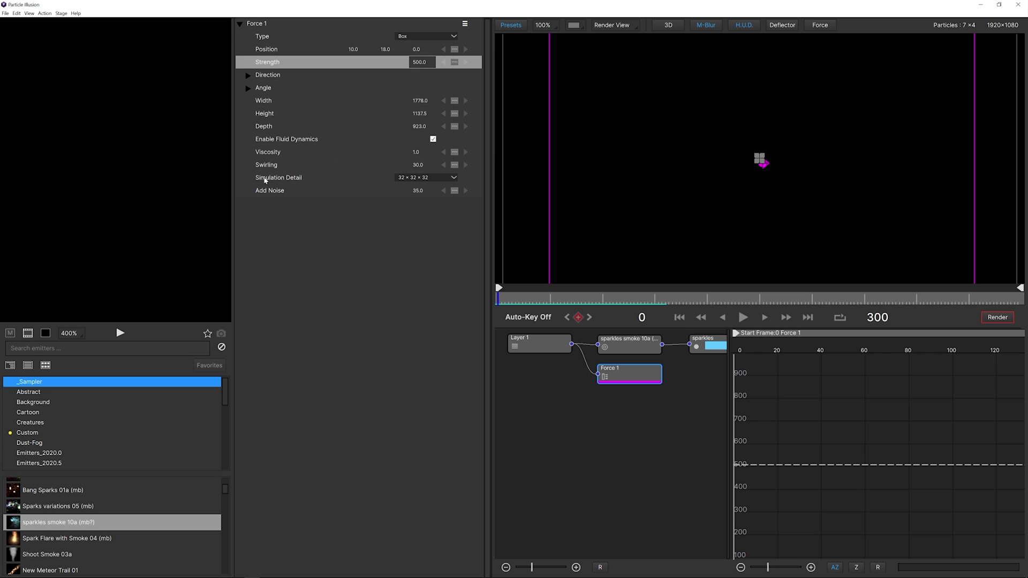
# Change Force 1's Simulation Detail to 64 × 64 × 64 and preview the result
pyautogui.click(407, 176)
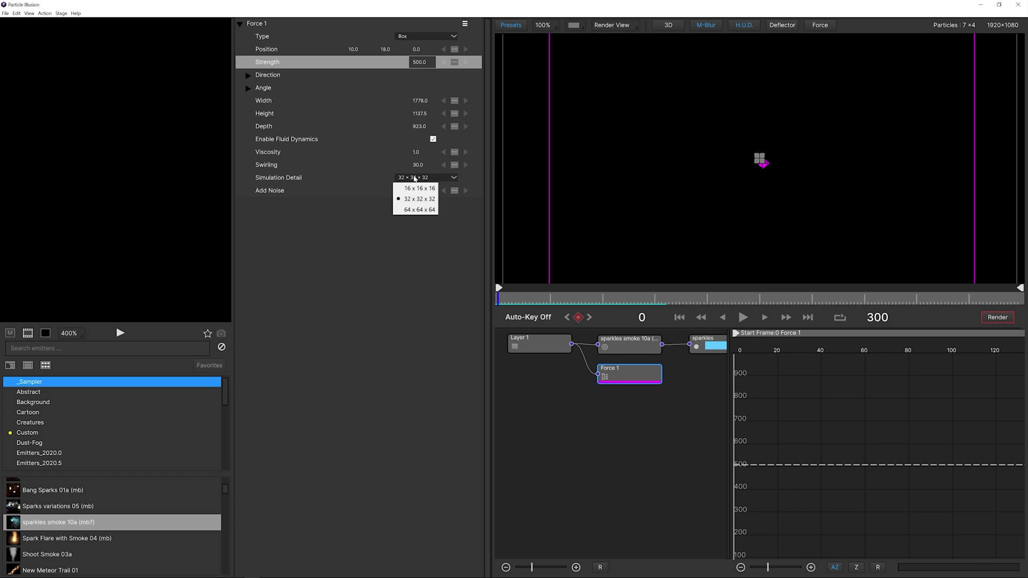
pyautogui.click(419, 211)
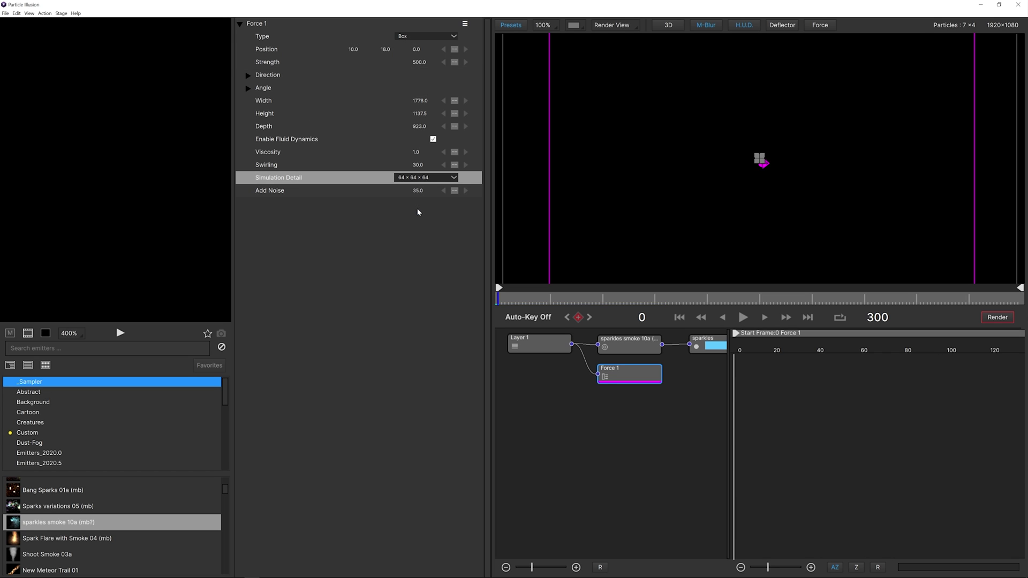
pyautogui.click(743, 320)
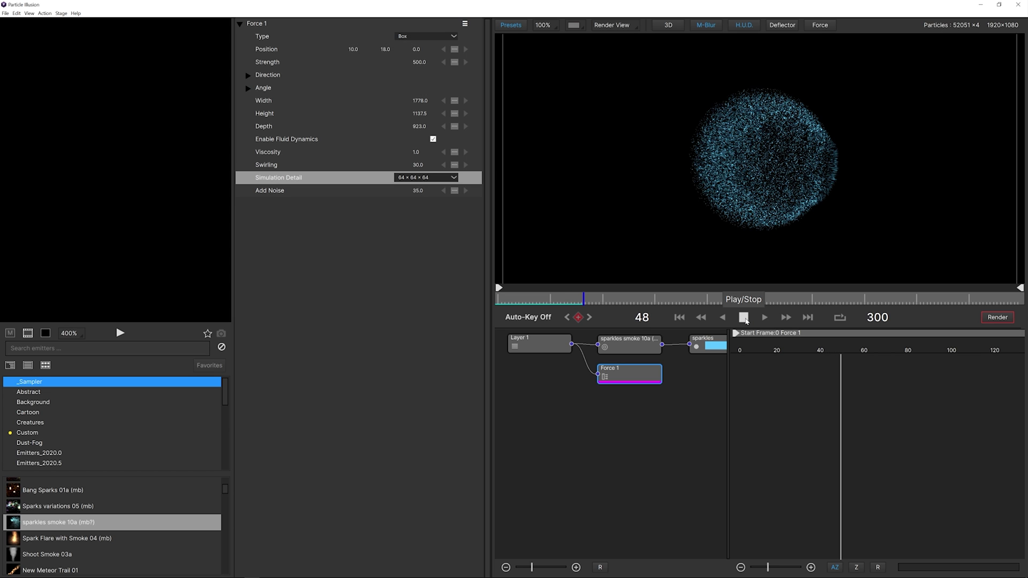
pyautogui.click(744, 318)
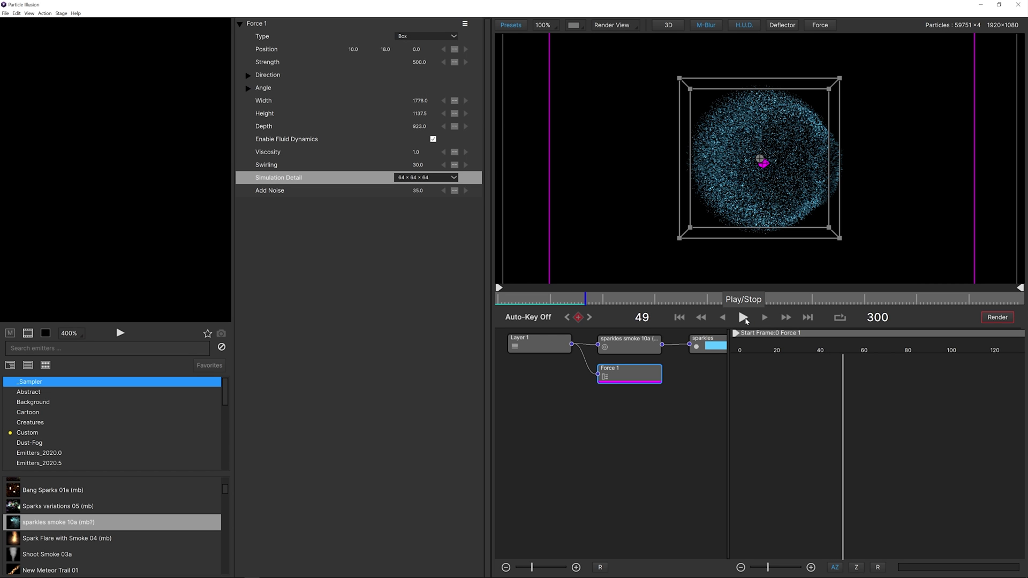
# Select the sparkles smoke 10a emitter to view its settings and replay the animation
pyautogui.click(412, 179)
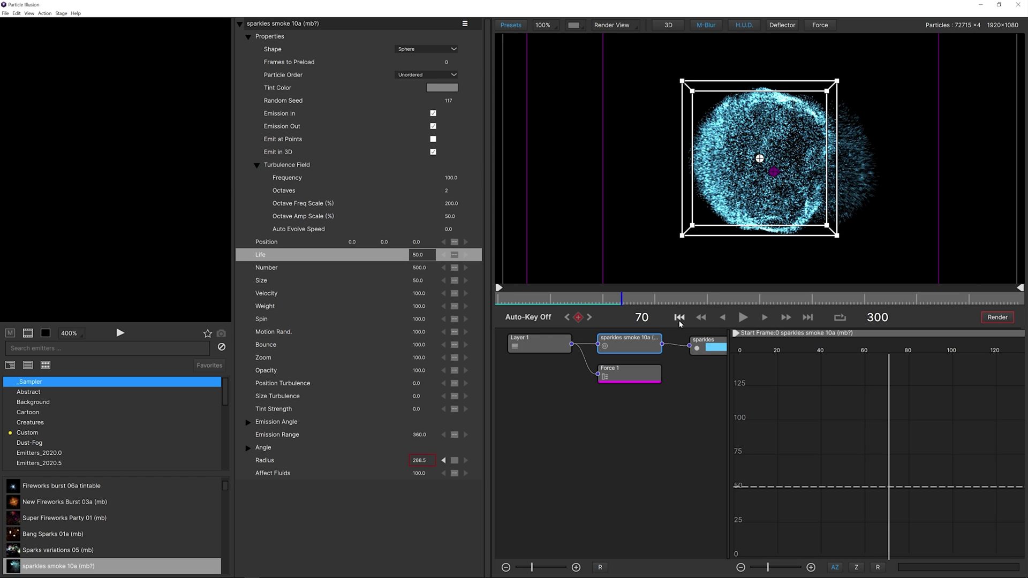
pyautogui.click(680, 318)
pyautogui.click(742, 318)
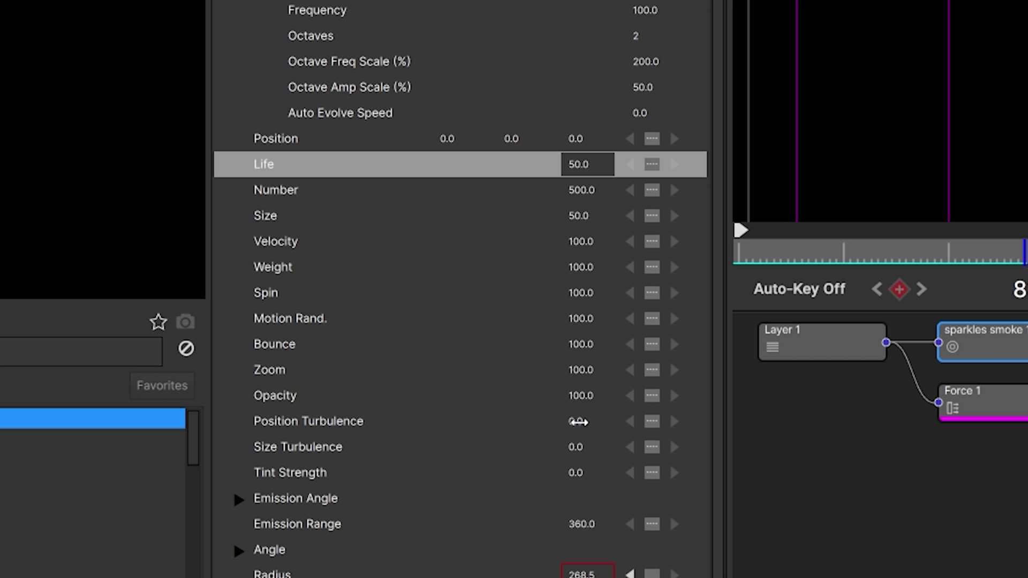
# Set the sparkles smoke 10a emitter's Position Turbulence to 200 and replay from frame 1
pyautogui.click(578, 422)
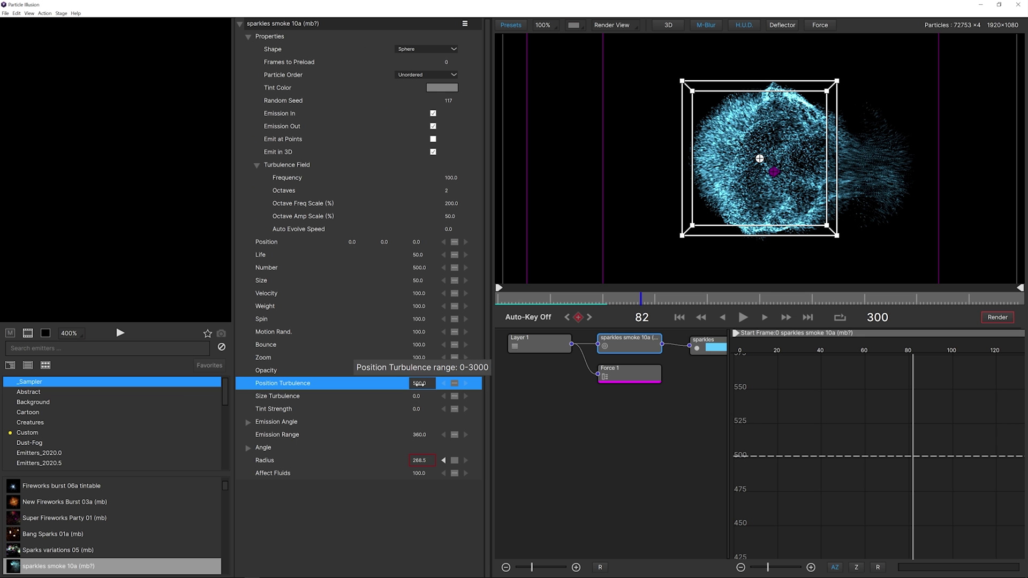
pyautogui.click(679, 317)
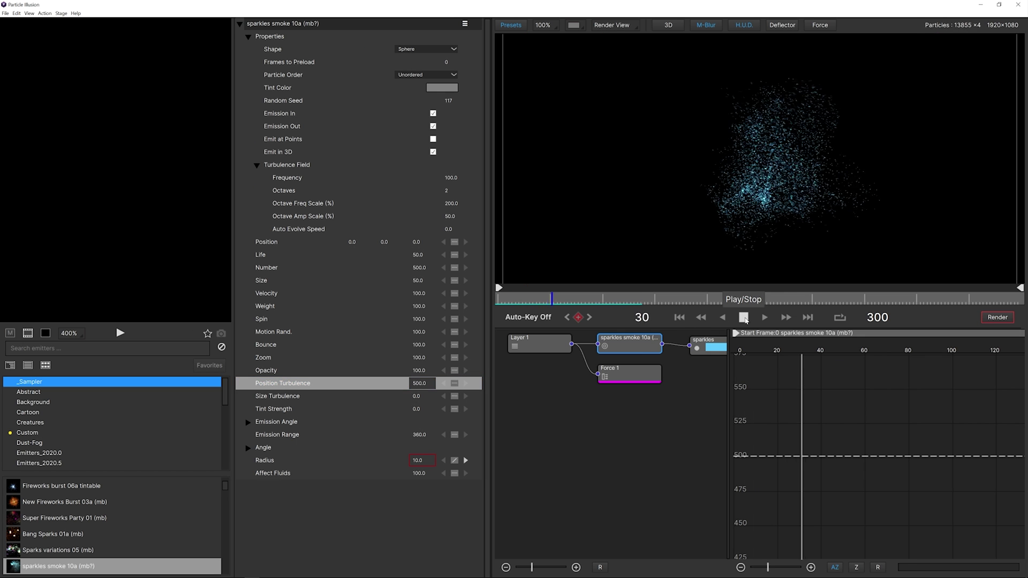
pyautogui.press('space')
pyautogui.click(421, 391)
pyautogui.write('200')
pyautogui.click(679, 317)
pyautogui.click(743, 317)
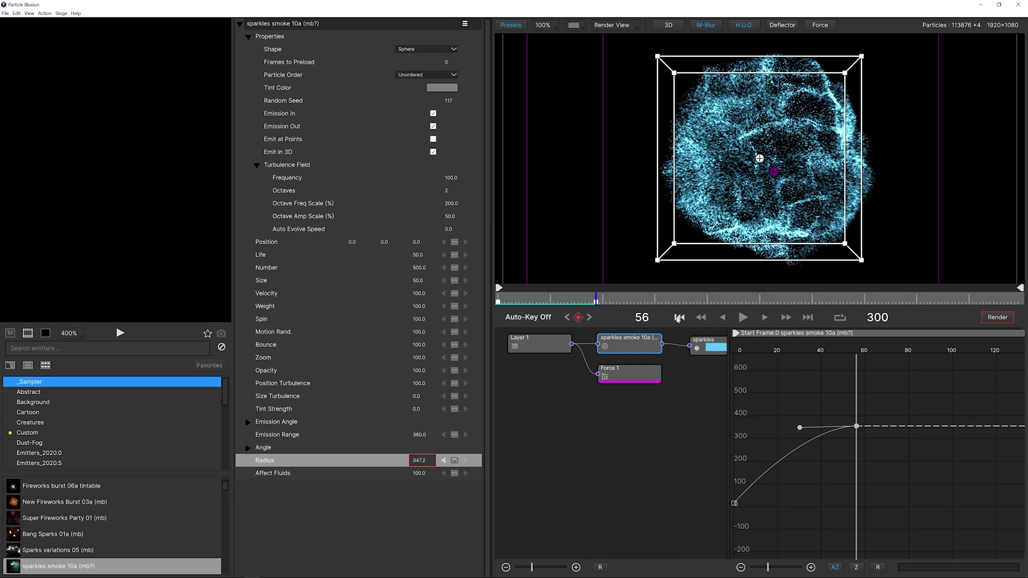
# Replay to frame 53 and lower the final Radius keyframe to 297.4
pyautogui.click(678, 317)
pyautogui.click(743, 318)
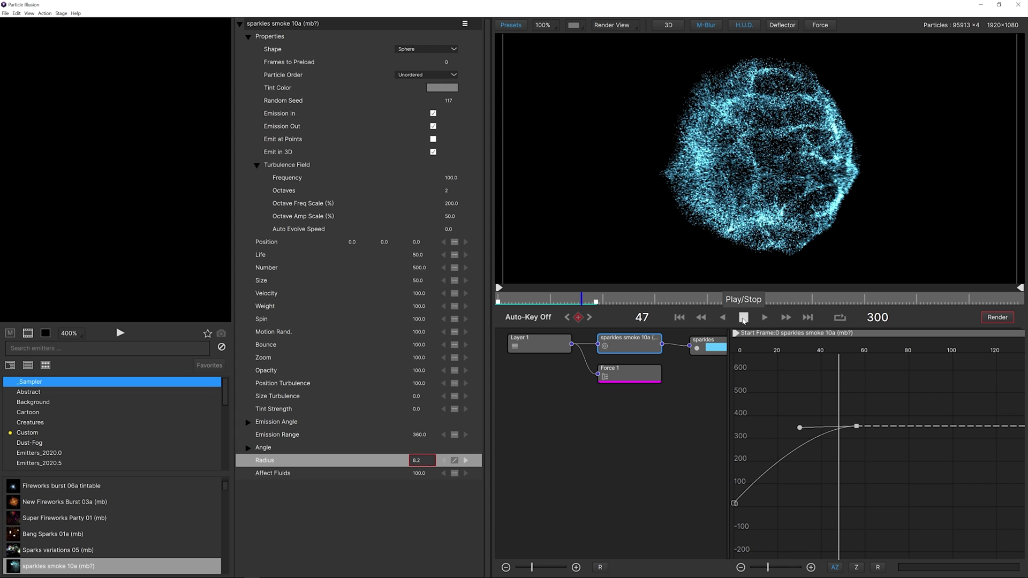
pyautogui.click(743, 318)
pyautogui.moveTo(855, 427); pyautogui.dragTo(855, 436)
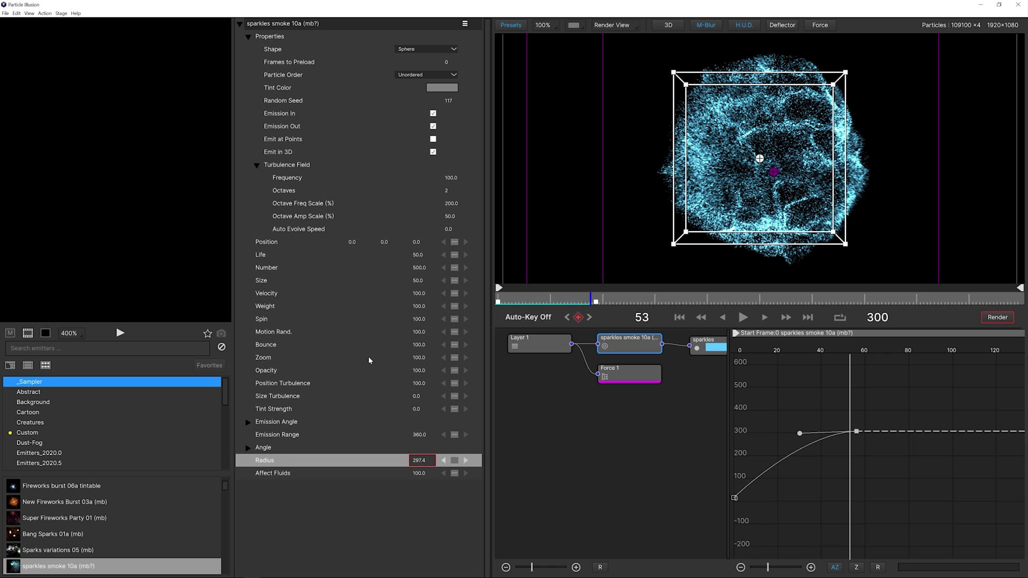
# Set Size Turbulence to 25 and select the sparkles particle node
pyautogui.doubleClick(423, 397)
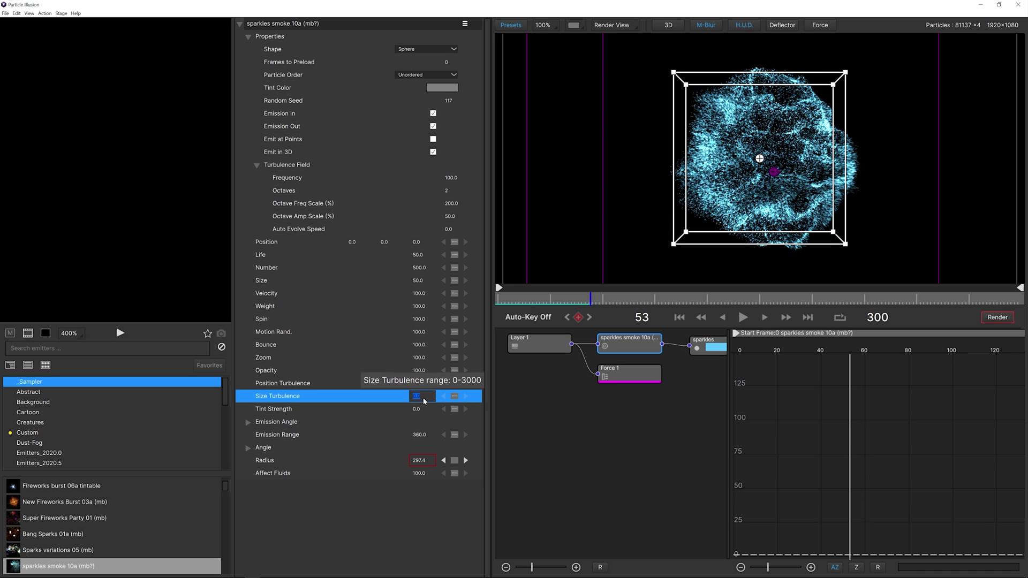
pyautogui.write('25')
pyautogui.press('Return')
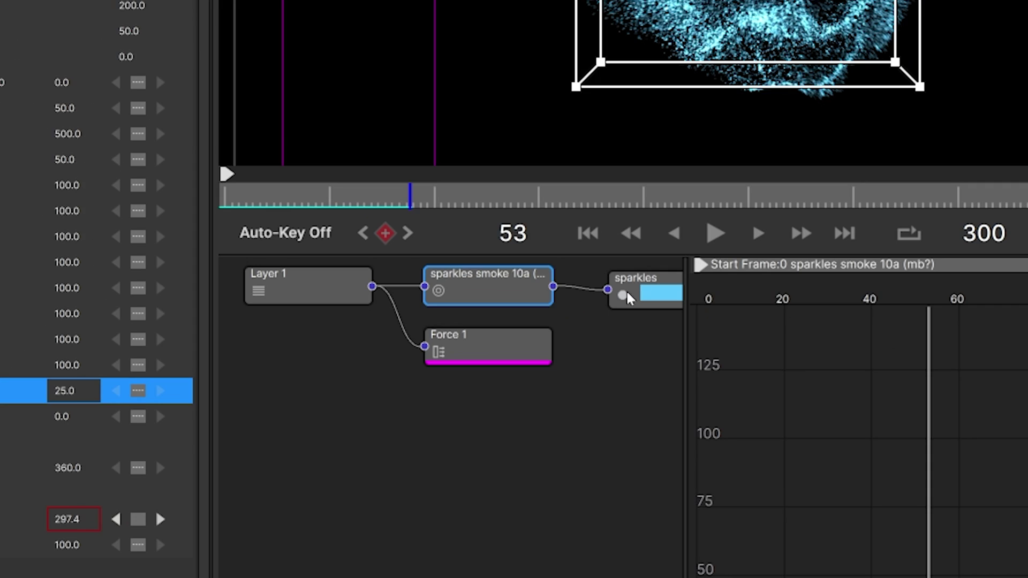
pyautogui.click(706, 348)
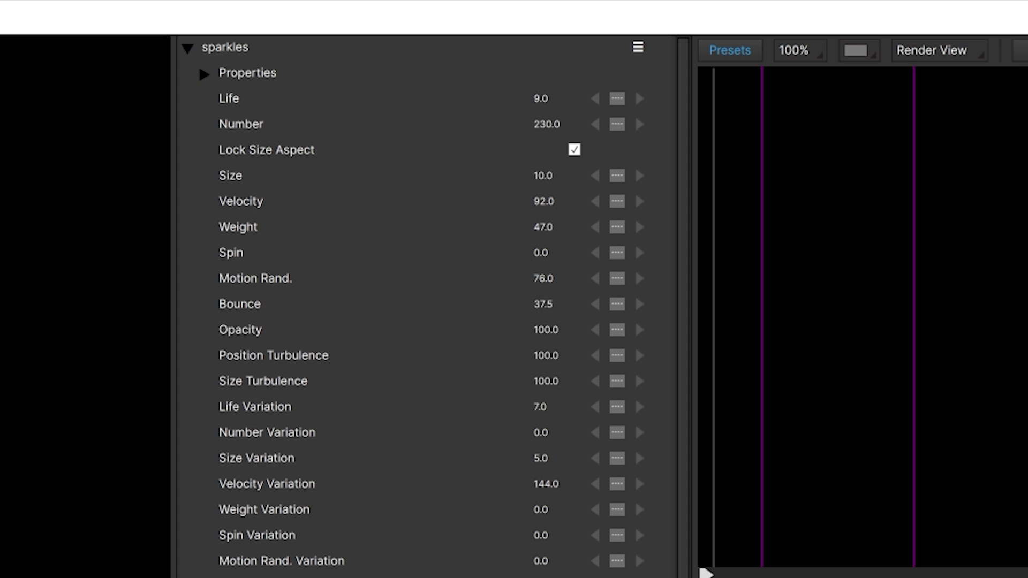
# Add colour stops to the sparkles gradient and make the 100% end stop red
pyautogui.click(206, 77)
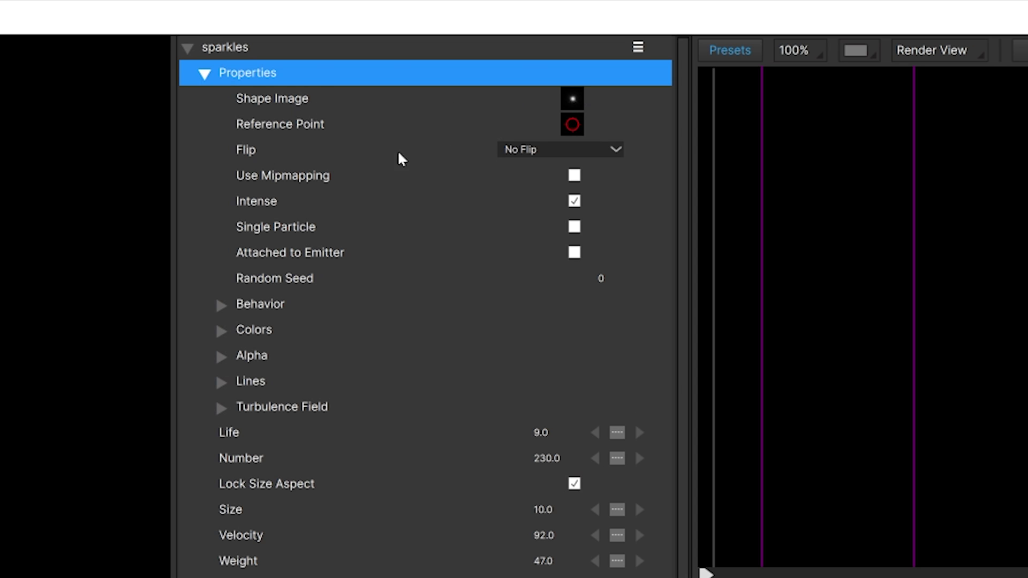
pyautogui.click(221, 307)
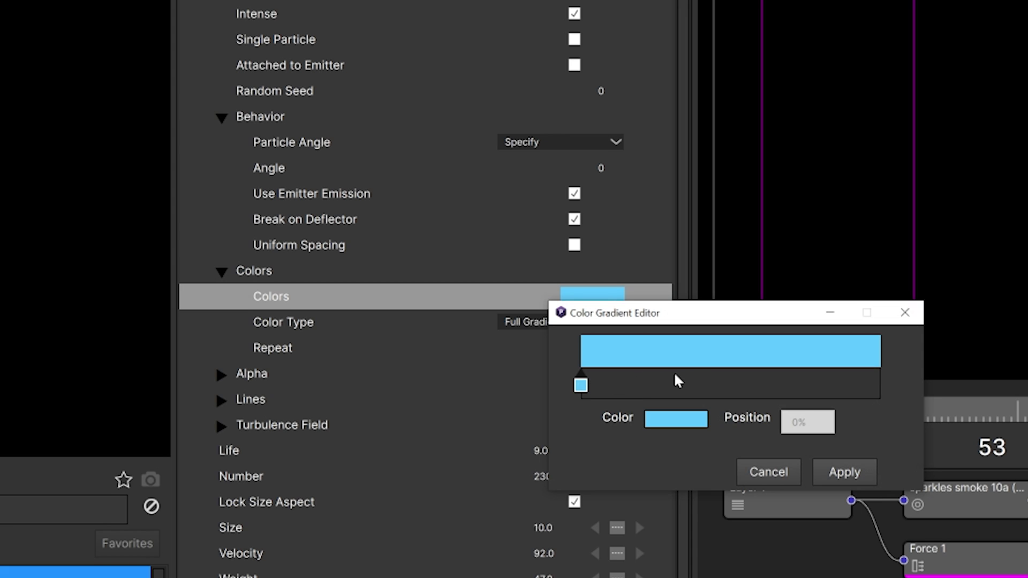
pyautogui.click(680, 381)
pyautogui.click(872, 381)
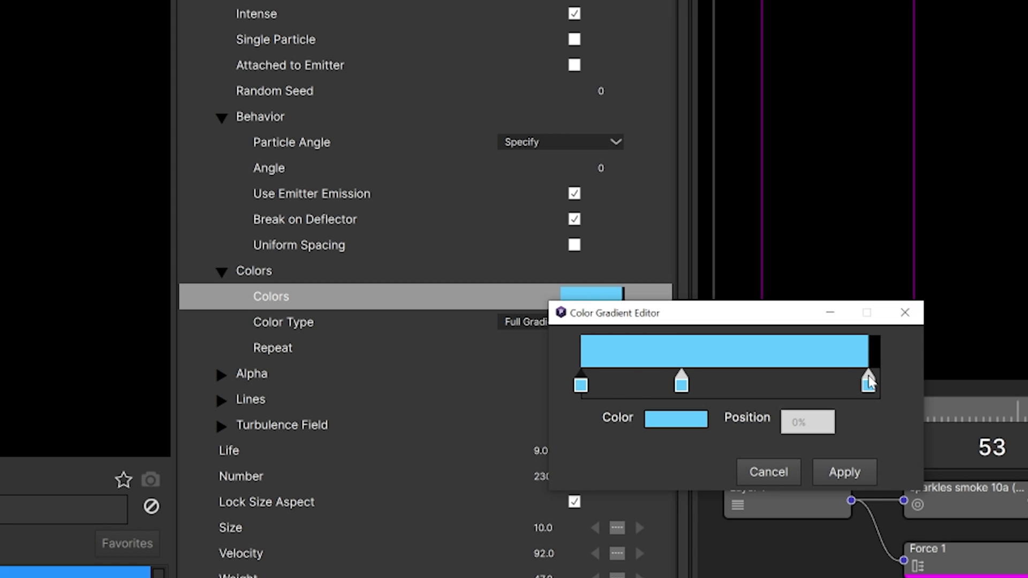
pyautogui.moveTo(872, 381); pyautogui.dragTo(893, 394)
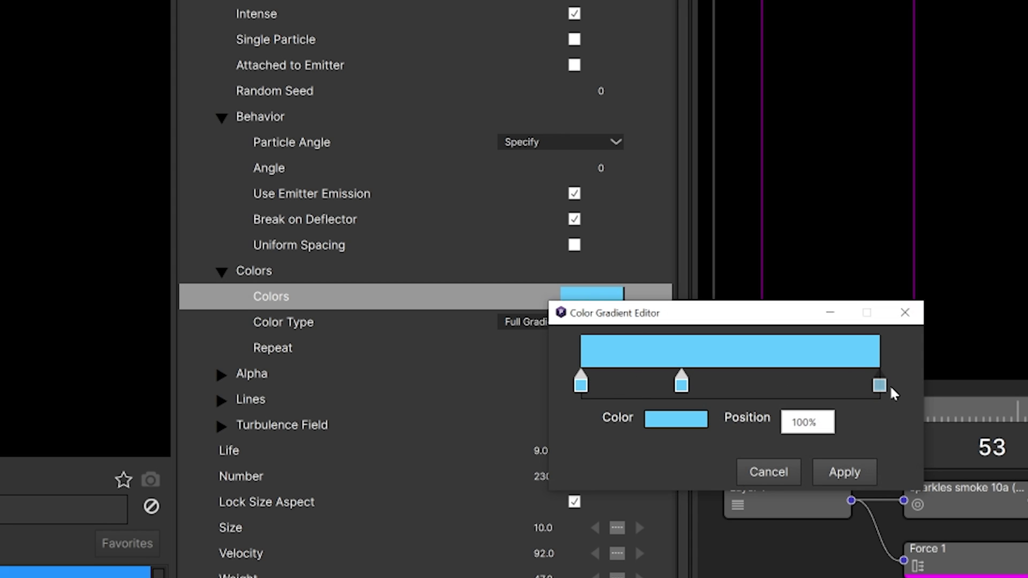
pyautogui.click(690, 422)
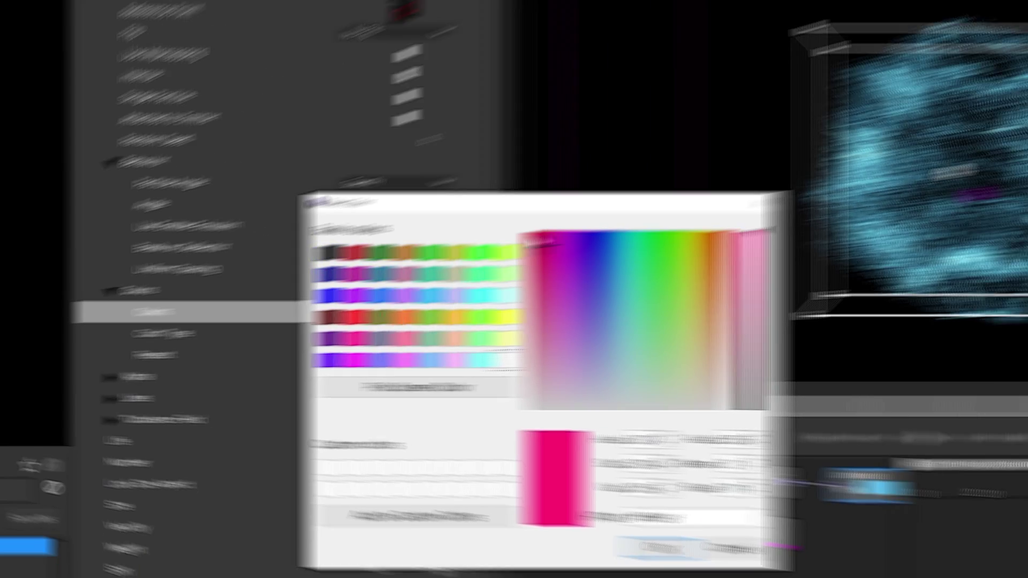
pyautogui.click(725, 203)
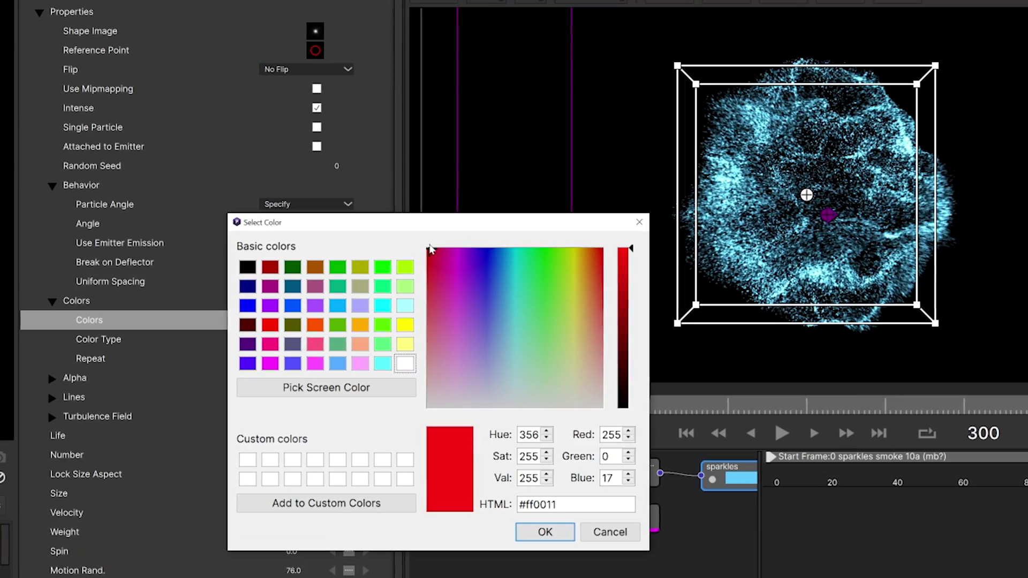
pyautogui.press('Return')
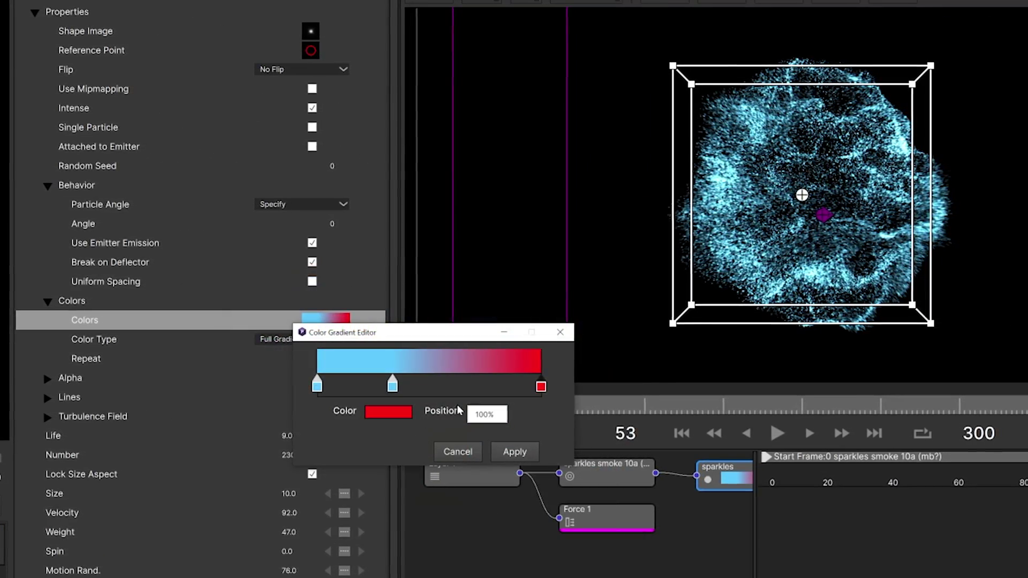
# Add a purple stop at 73% and an orange stop at 37%, then apply the gradient
pyautogui.moveTo(392, 386); pyautogui.dragTo(482, 387)
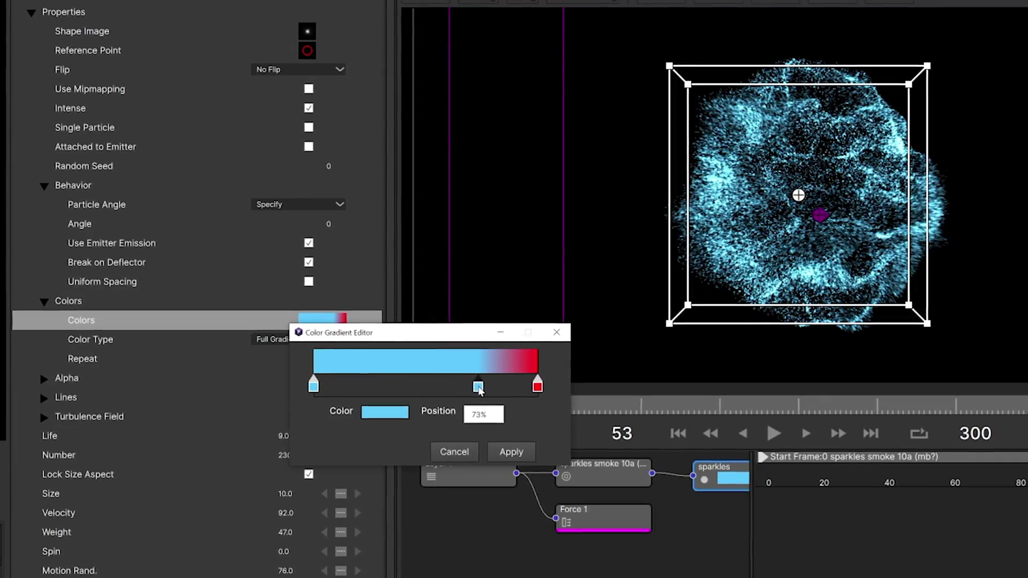
pyautogui.click(369, 418)
pyautogui.moveTo(466, 252)
pyautogui.mouseDown()
pyautogui.moveTo(421, 241)
pyautogui.moveTo(451, 249)
pyautogui.mouseUp()
pyautogui.click(527, 533)
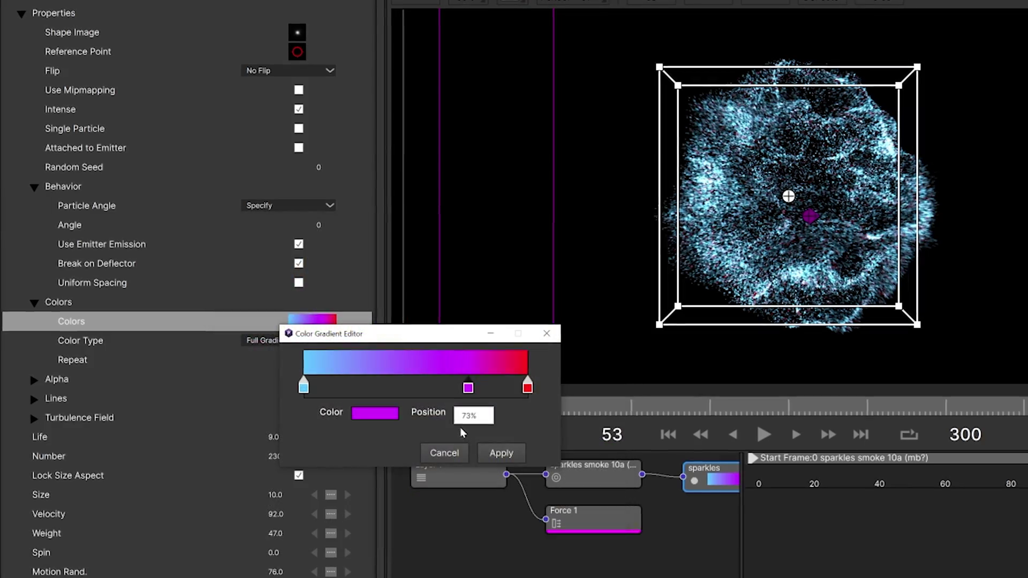
pyautogui.click(386, 387)
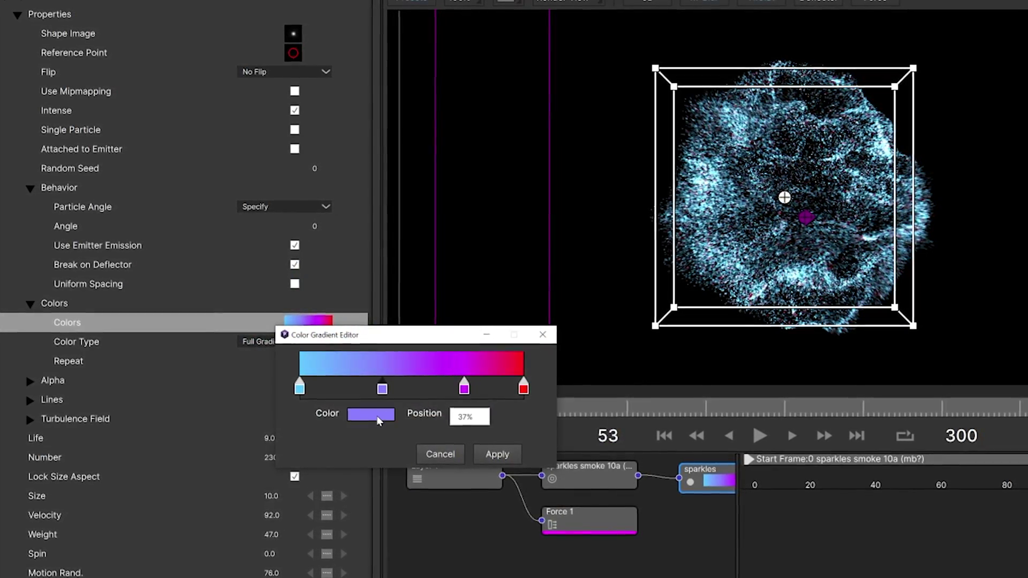
pyautogui.click(371, 415)
pyautogui.moveTo(532, 275); pyautogui.dragTo(562, 256)
pyautogui.click(521, 537)
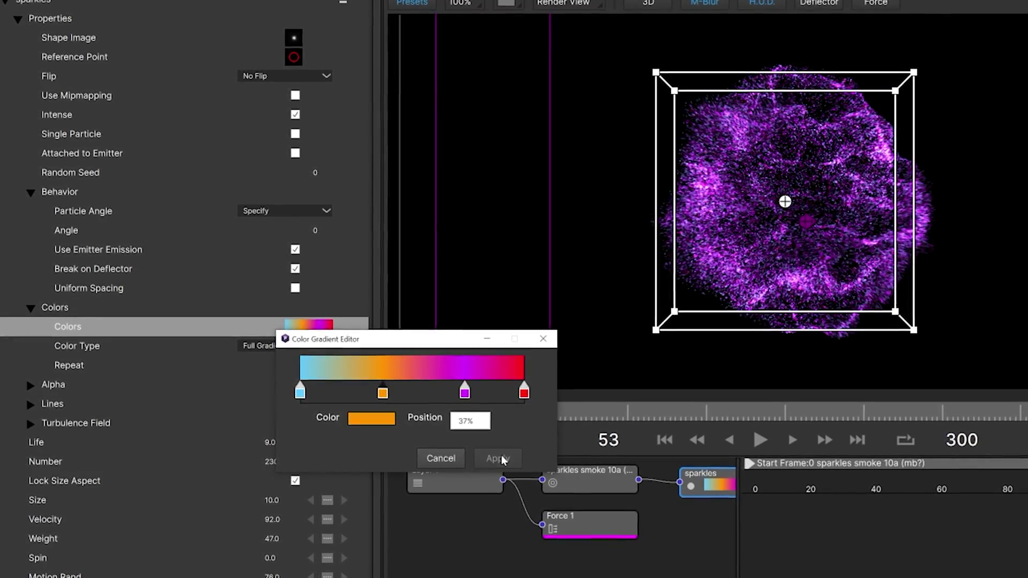
pyautogui.click(498, 458)
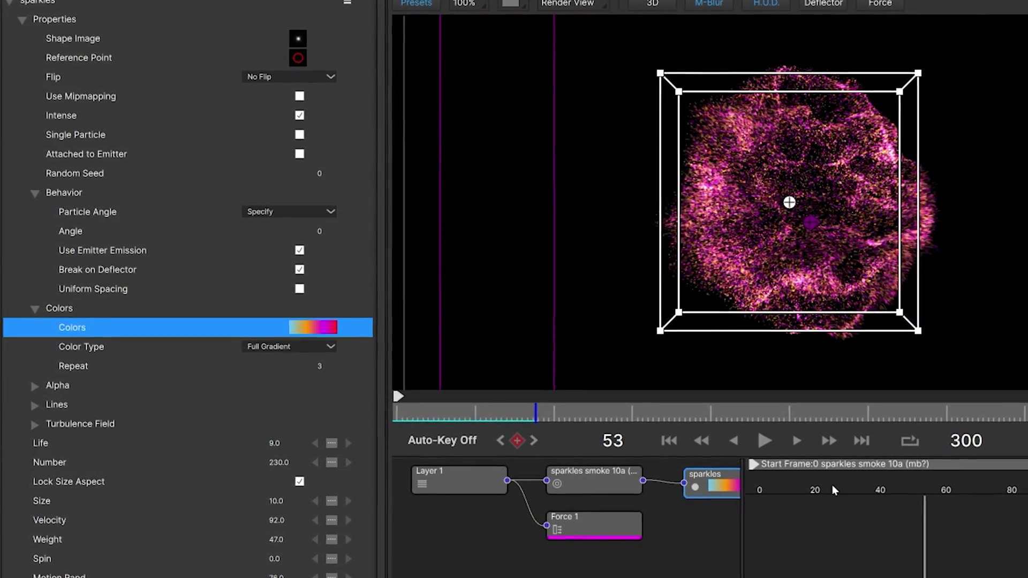
# Preview the colours, then shift the 37% orange stop's hue toward magenta
pyautogui.click(765, 440)
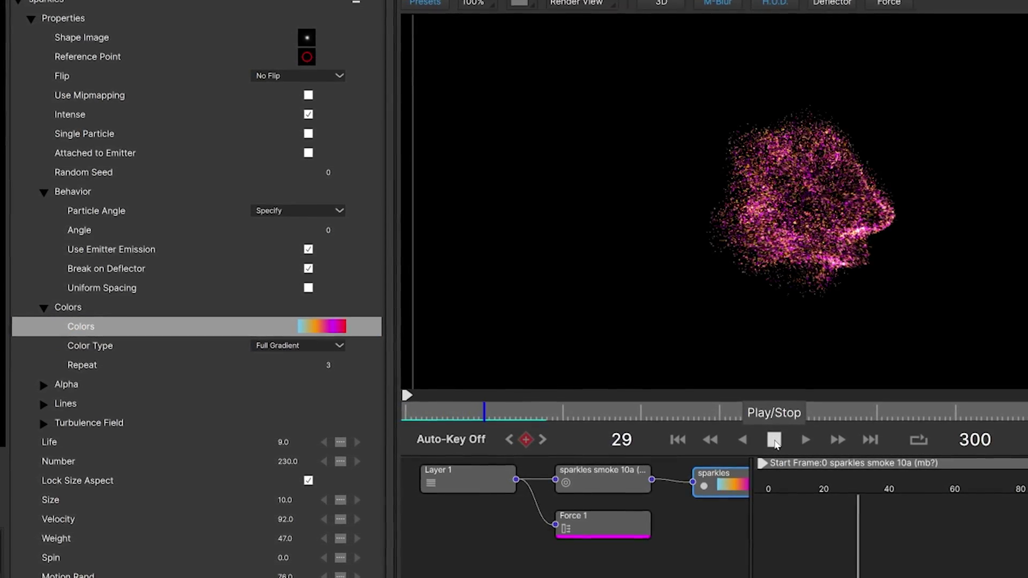
pyautogui.click(774, 440)
pyautogui.click(324, 326)
pyautogui.click(396, 393)
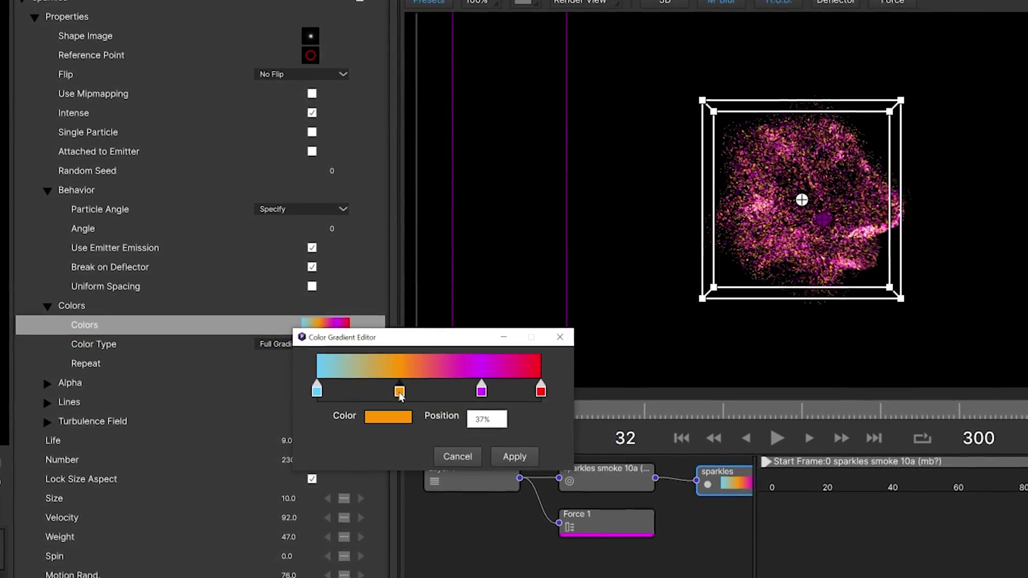
pyautogui.click(391, 417)
pyautogui.moveTo(588, 254); pyautogui.dragTo(592, 282)
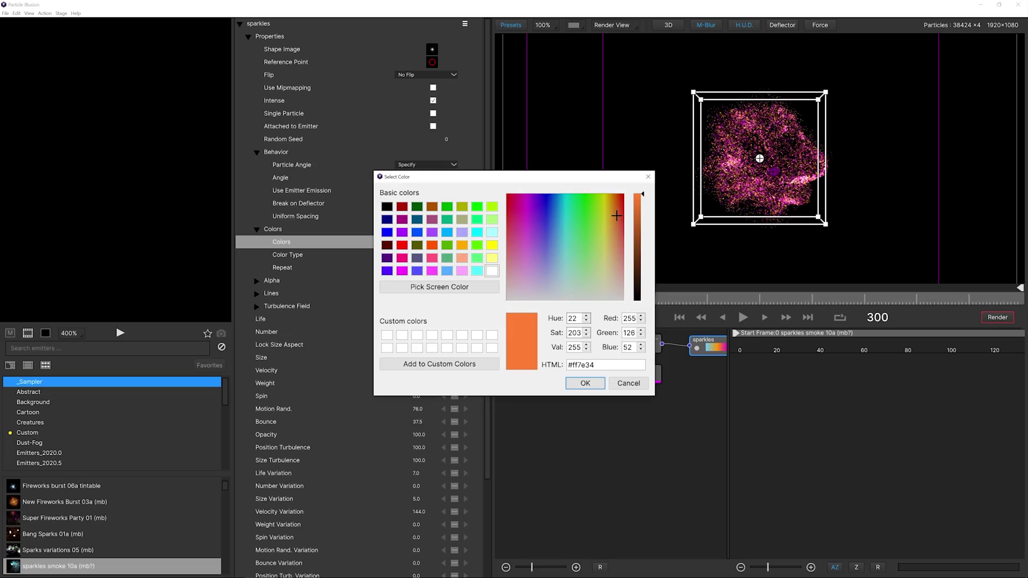
pyautogui.moveTo(617, 215); pyautogui.dragTo(528, 207)
# Confirm the new stop colour and expand the Turbulence Field settings
pyautogui.click(585, 383)
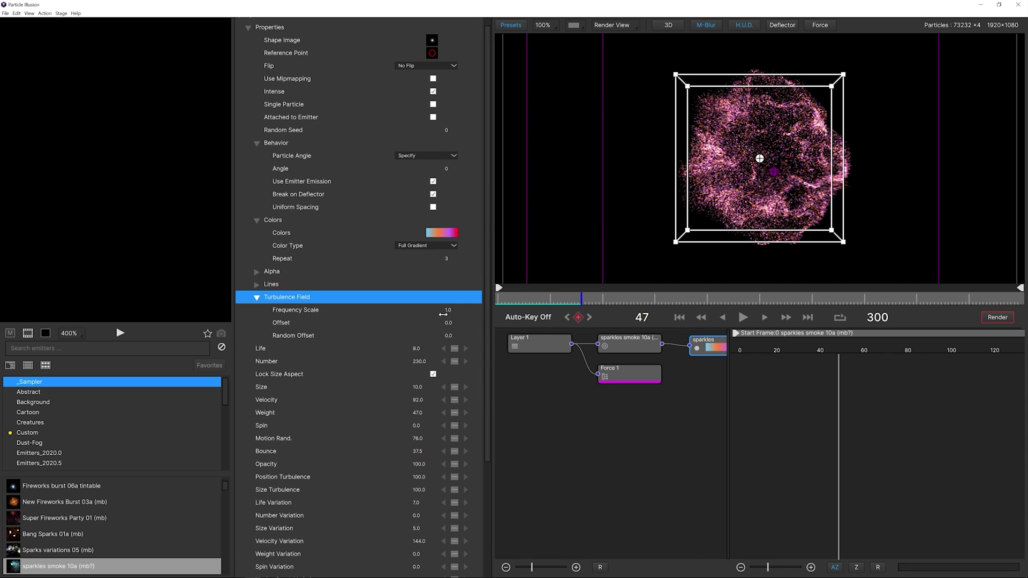
pyautogui.click(256, 306)
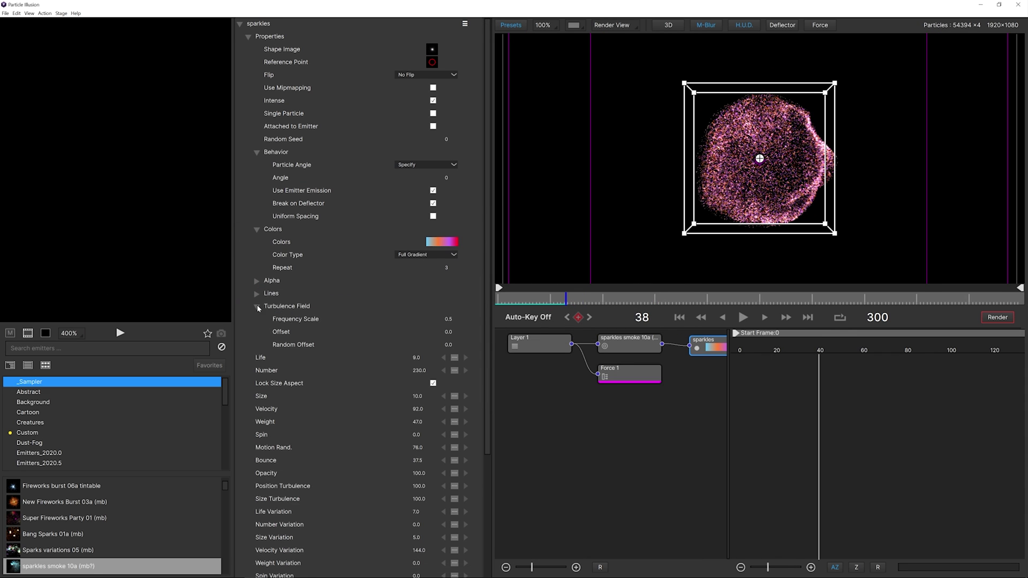
pyautogui.click(258, 308)
pyautogui.scroll(-1, 491, 305)
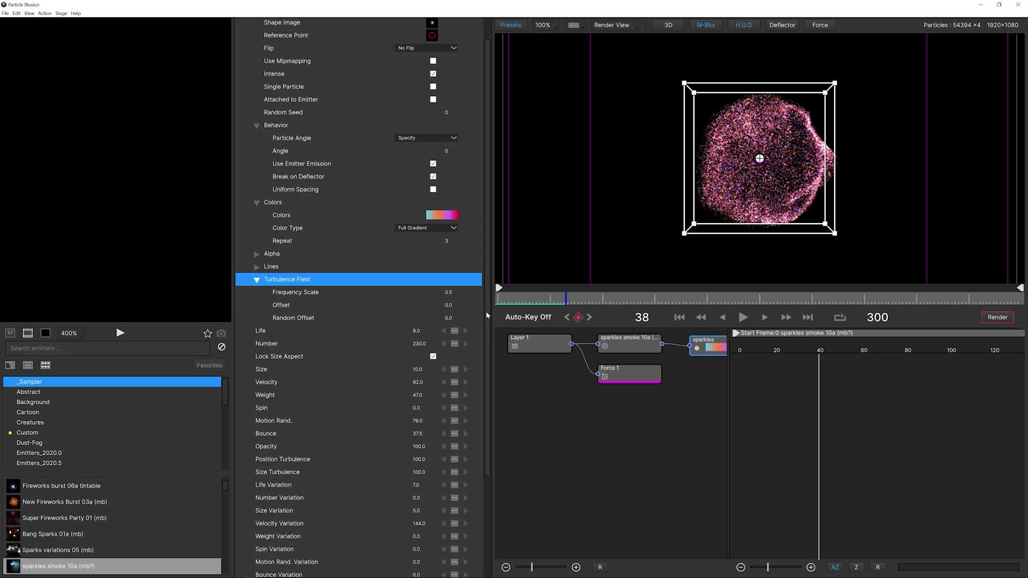
pyautogui.moveTo(485, 317); pyautogui.dragTo(483, 336)
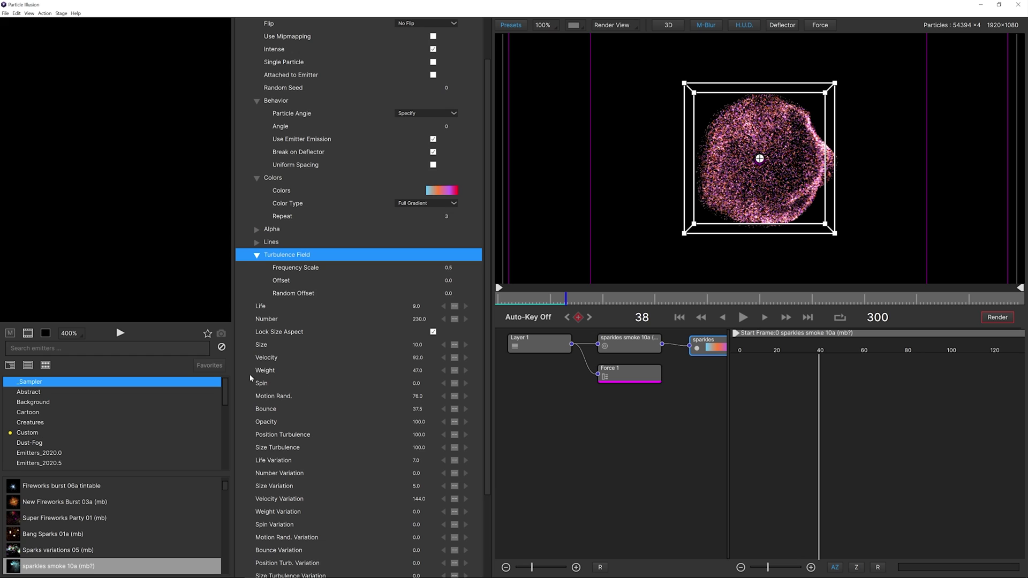
# Set the sparkles particles' Weight to -100 and replay from the first frame
pyautogui.doubleClick(420, 370)
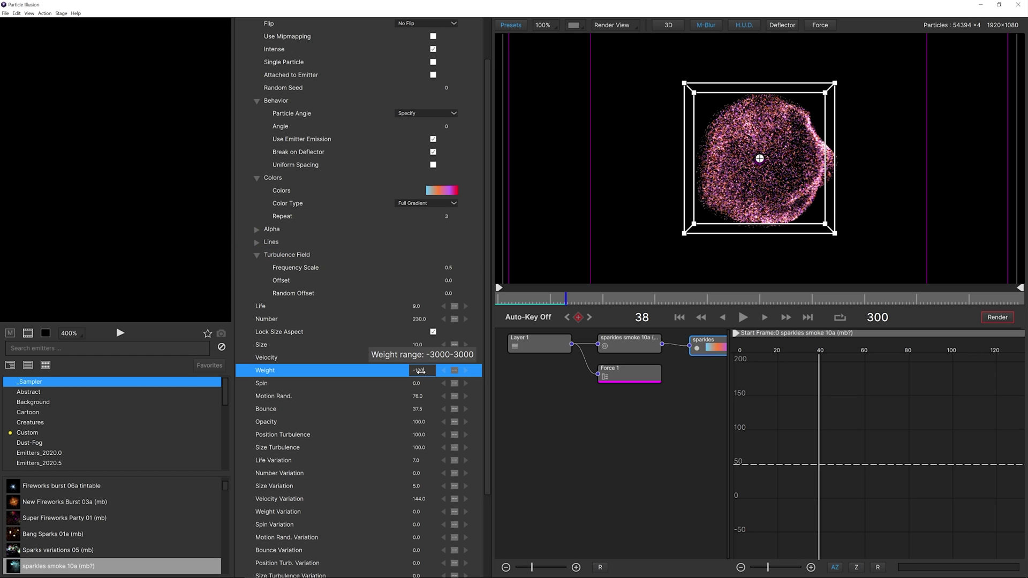
pyautogui.press('Return')
pyautogui.click(698, 319)
pyautogui.click(743, 318)
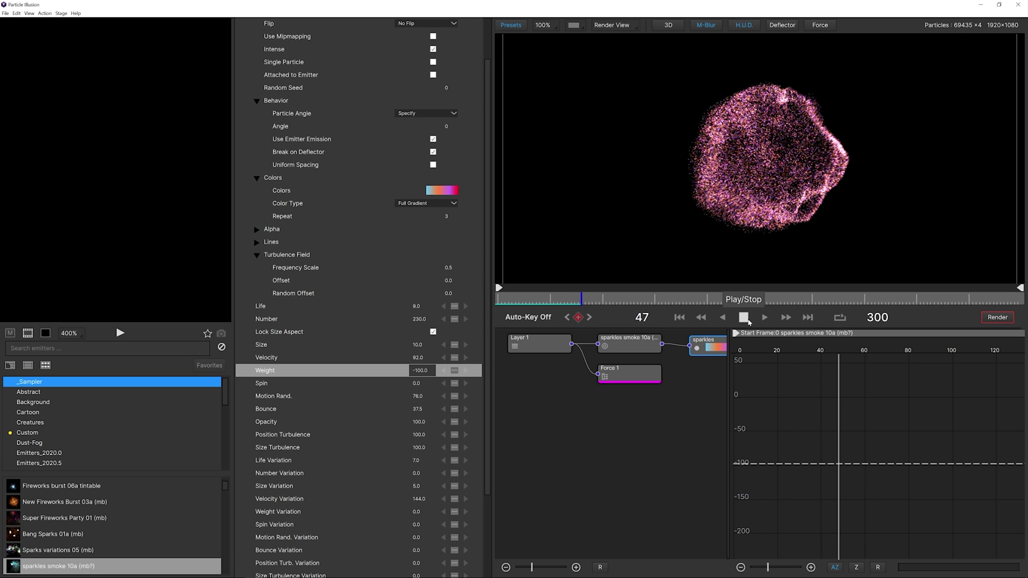
# Make the emitter's Position interpolation Linear and lower it at frame 118 by raising Y
pyautogui.click(744, 317)
pyautogui.click(630, 343)
pyautogui.click(274, 242)
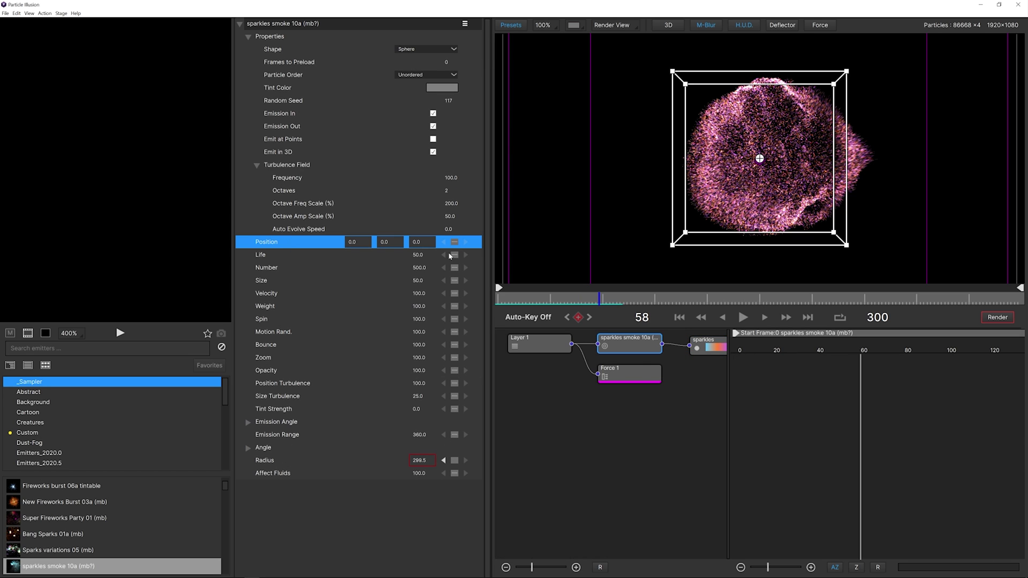
pyautogui.click(454, 242)
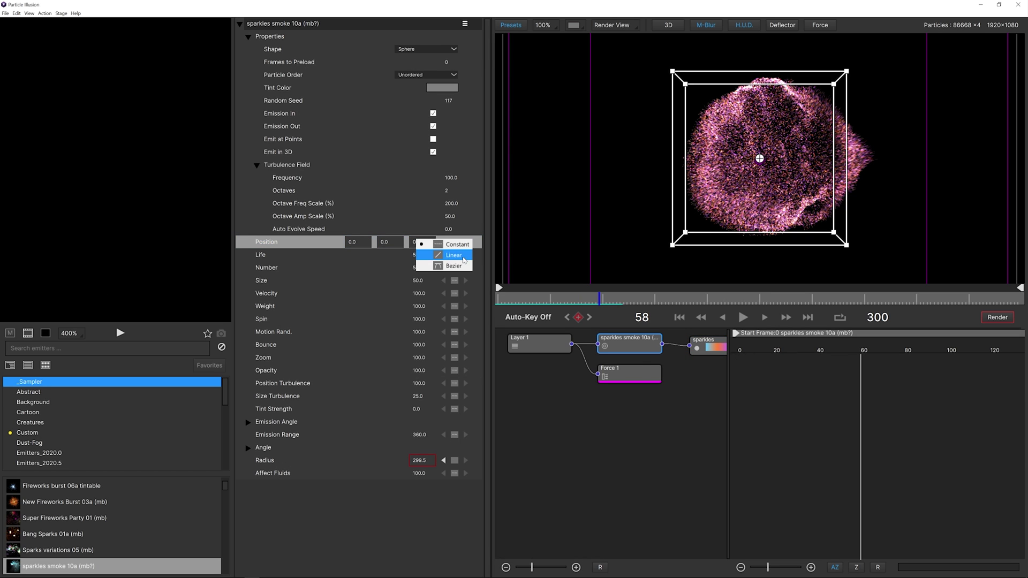
pyautogui.click(459, 255)
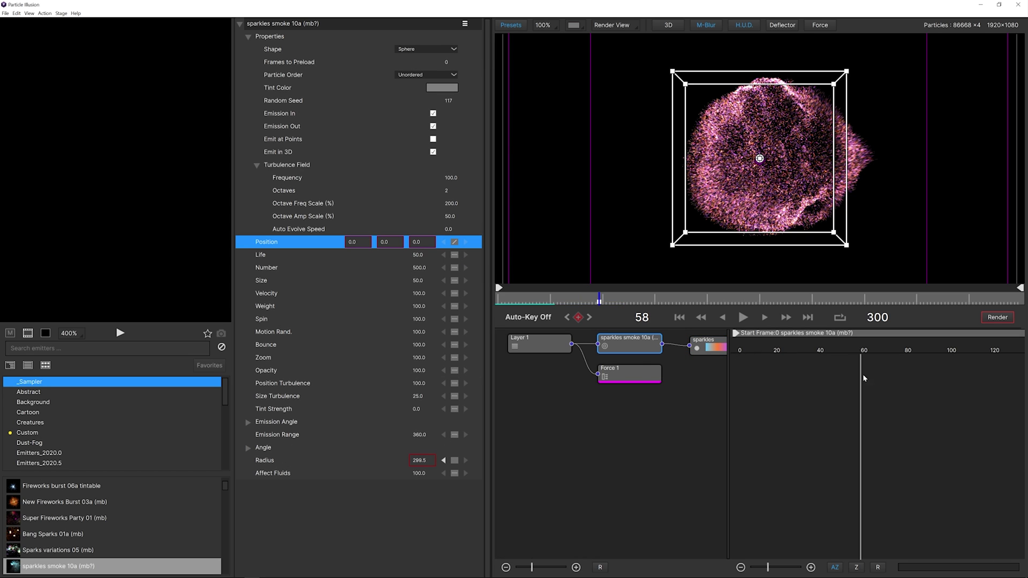
pyautogui.click(994, 354)
pyautogui.moveTo(386, 242); pyautogui.dragTo(563, 247)
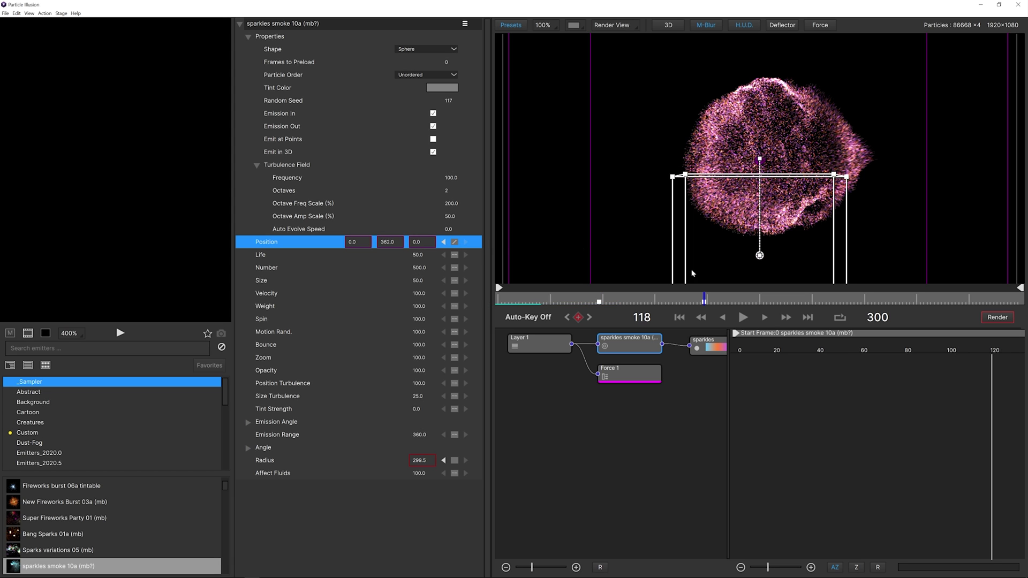
# Play back the emitter's downward motion, then jump to frame 36
pyautogui.click(701, 317)
pyautogui.click(743, 318)
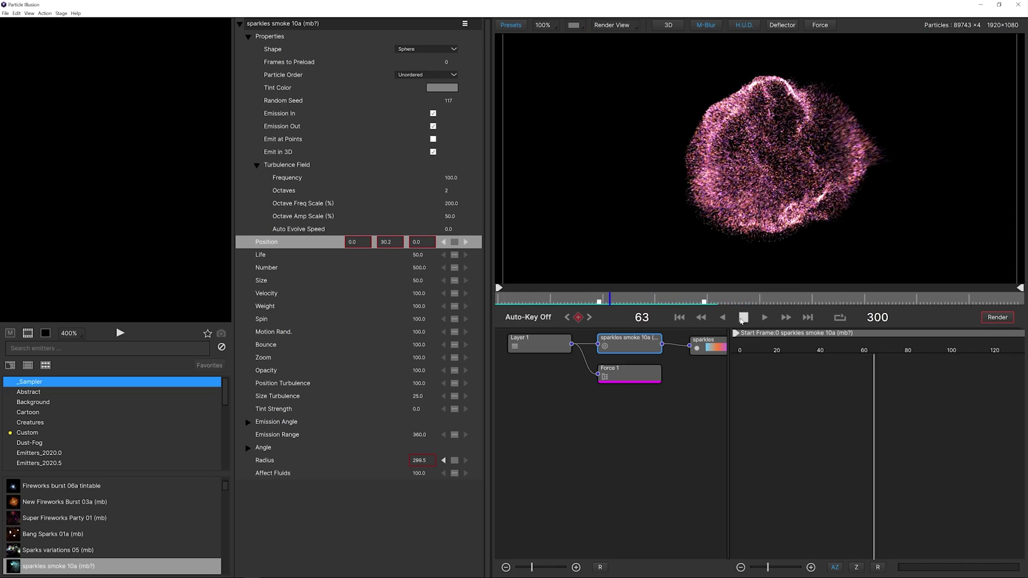
pyautogui.click(744, 318)
pyautogui.click(815, 355)
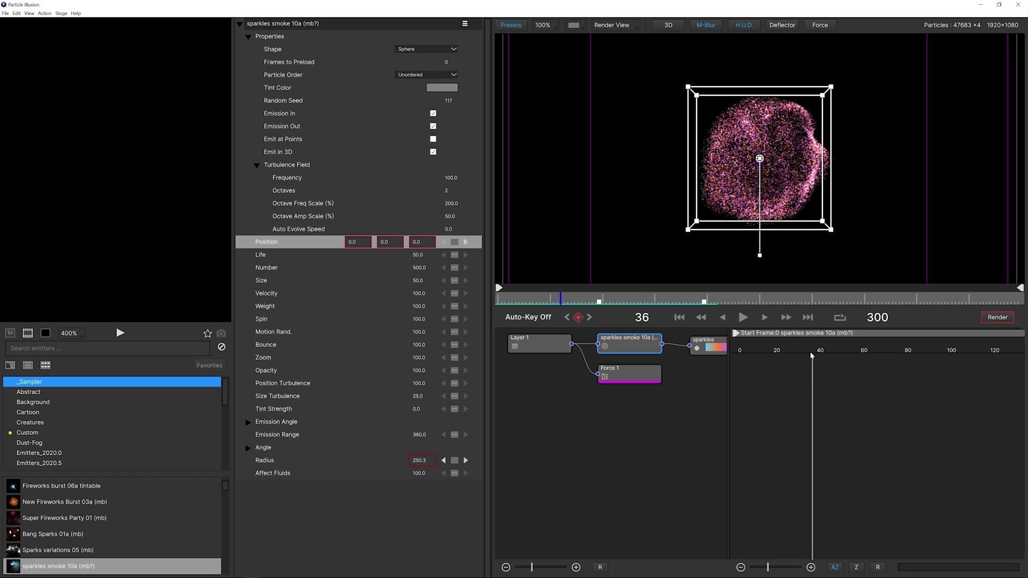
# Set Affect Fluids to 0 and play the animation from frame 0
pyautogui.click(418, 473)
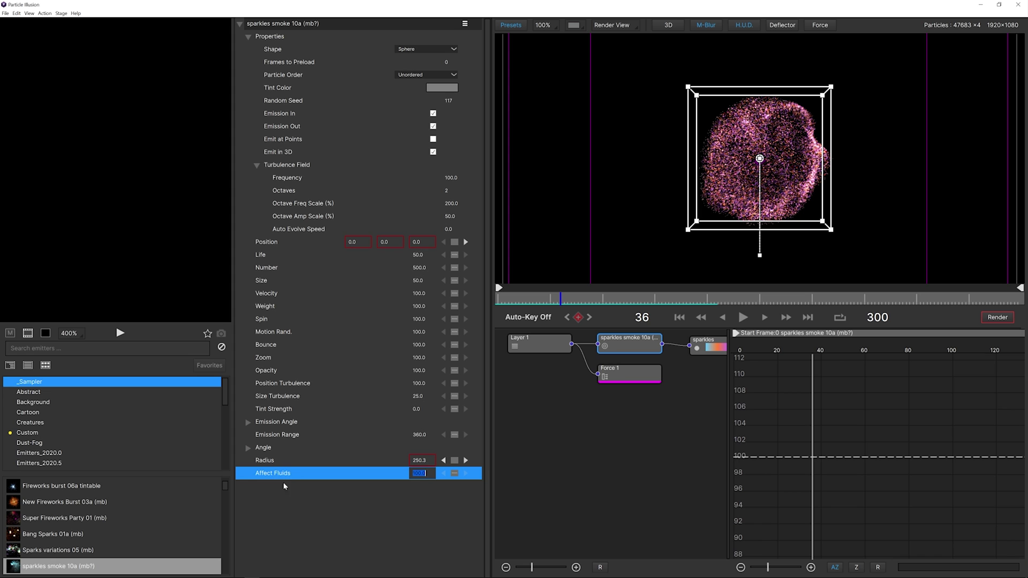
pyautogui.write('0')
pyautogui.press('Return')
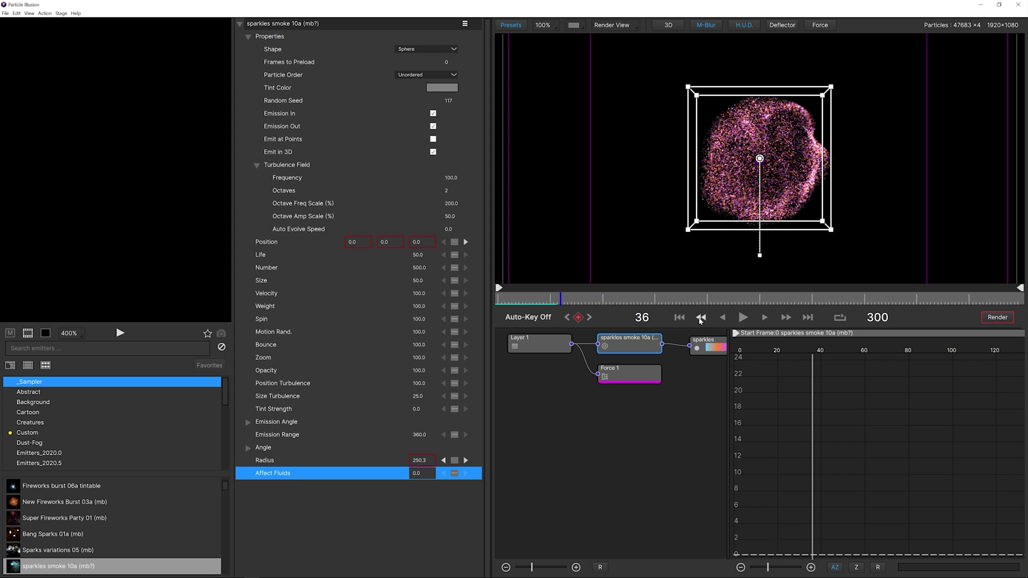
pyautogui.click(699, 319)
pyautogui.click(742, 318)
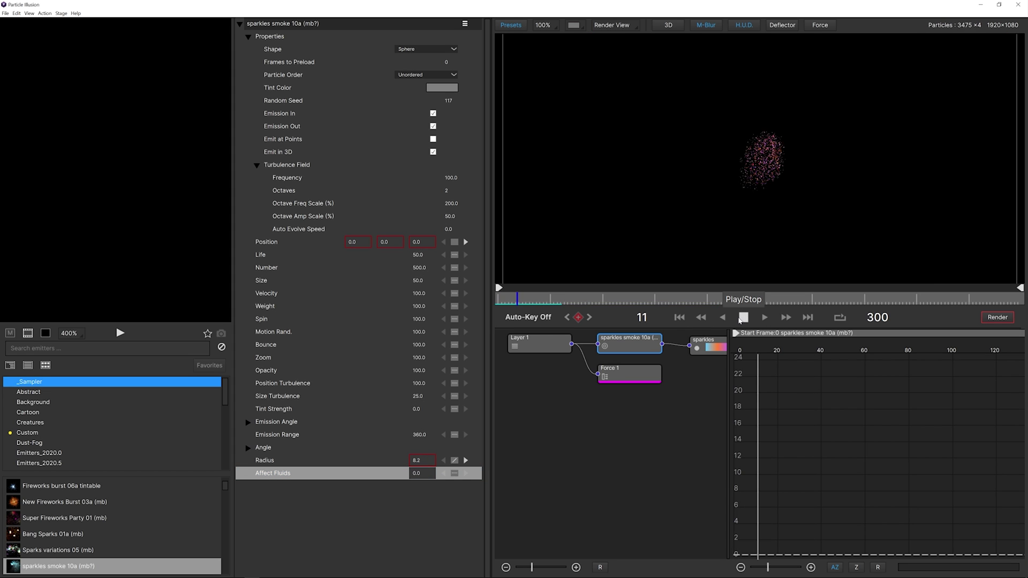
# Try Affect Fluids at 250, preview it, then select the field again
pyautogui.click(422, 474)
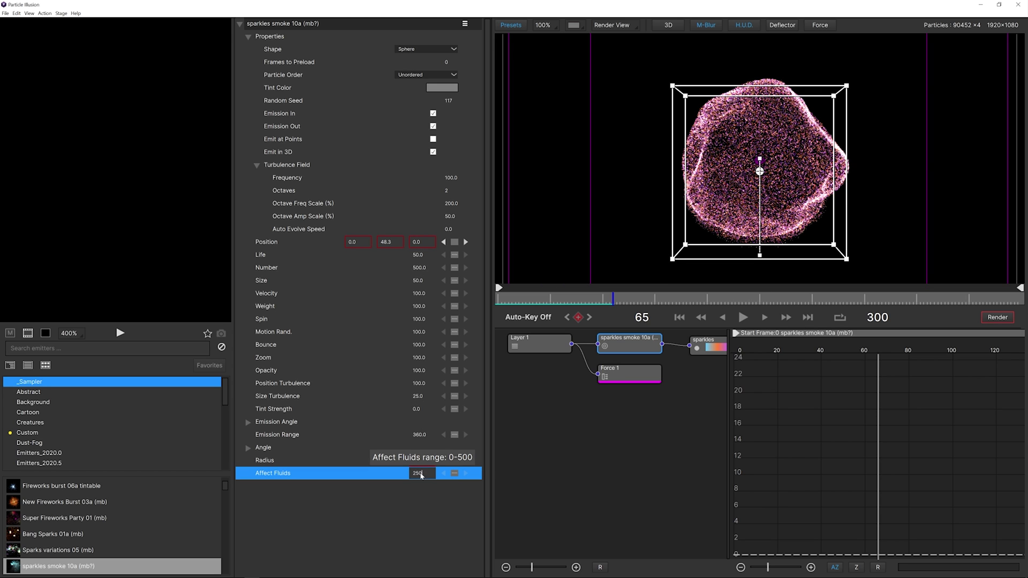
pyautogui.write('250')
pyautogui.press('Return')
pyautogui.click(679, 317)
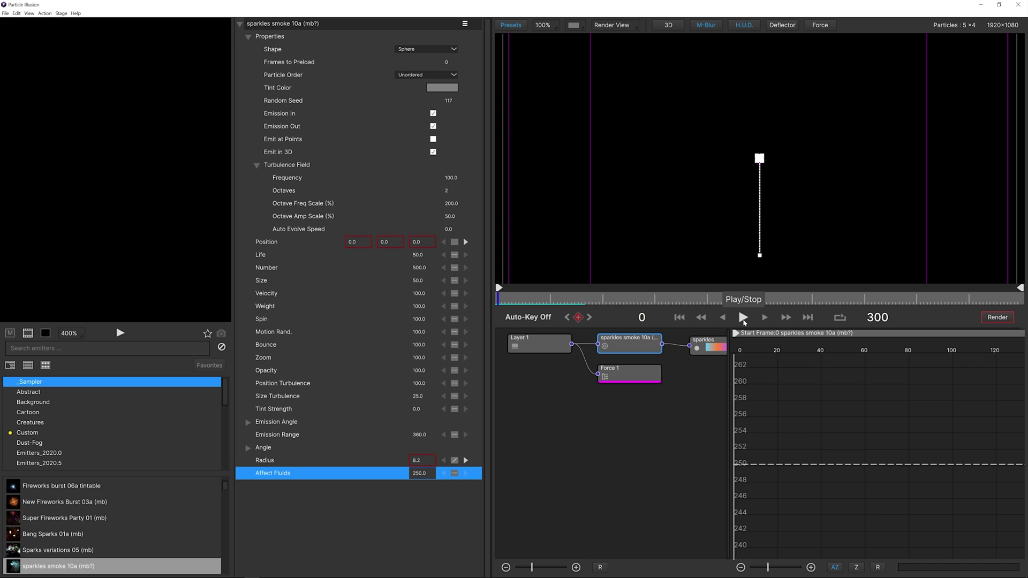
pyautogui.click(744, 317)
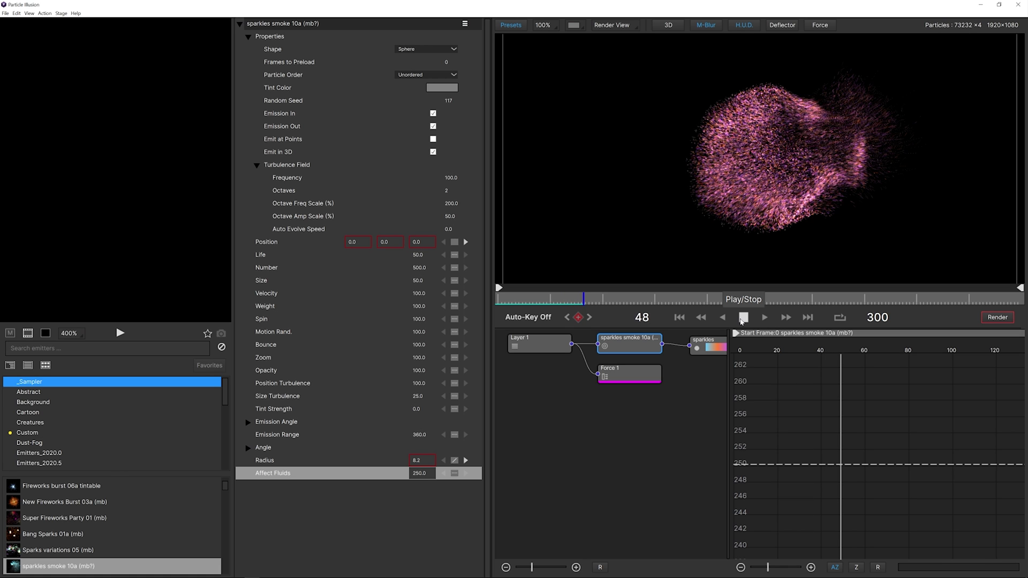
pyautogui.click(741, 319)
pyautogui.click(375, 473)
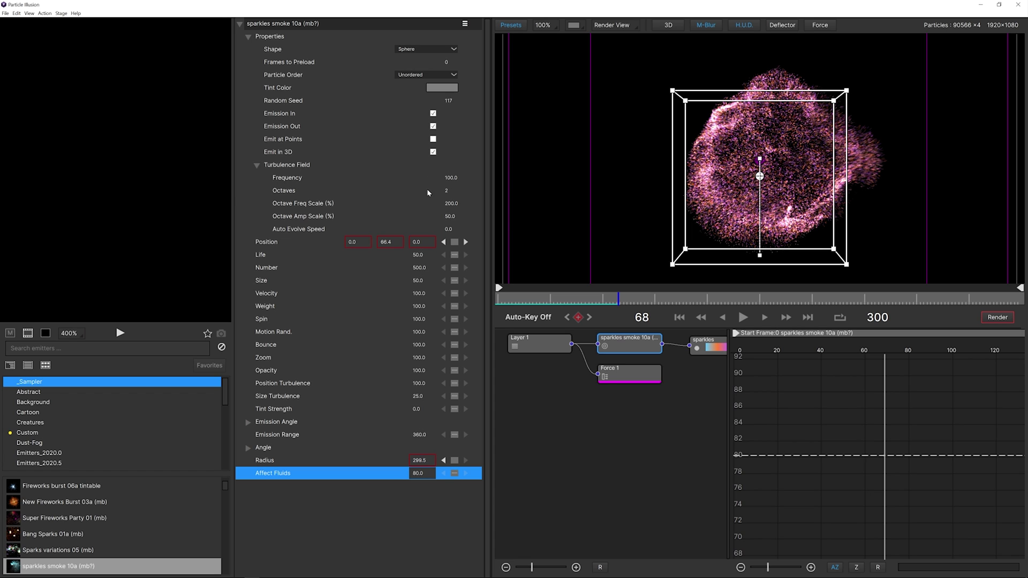
# Set the turbulence Octaves to 4 and Octave Freq Scale to 300
pyautogui.click(448, 191)
pyautogui.write('4')
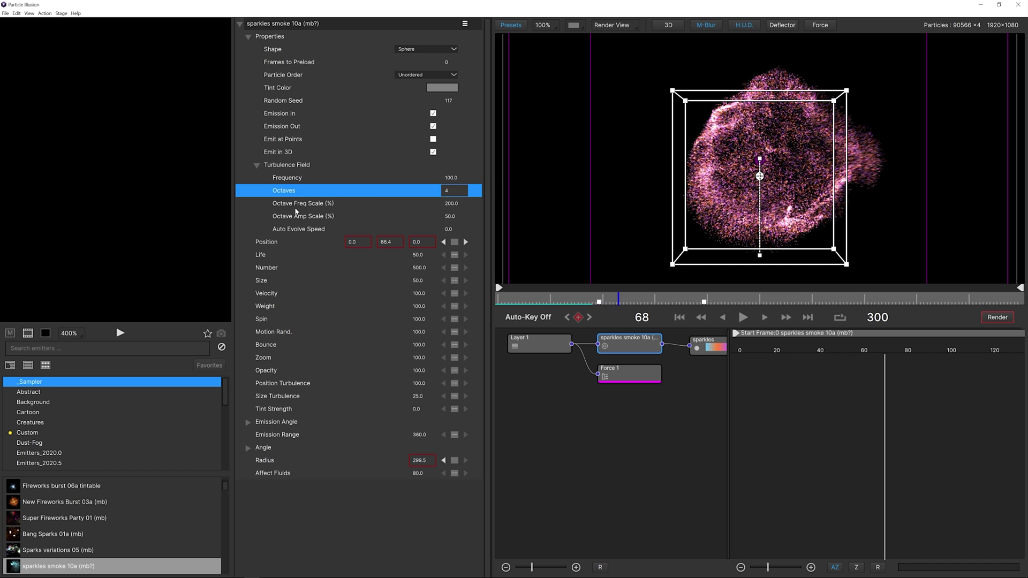
pyautogui.click(451, 204)
pyautogui.write('150.0')
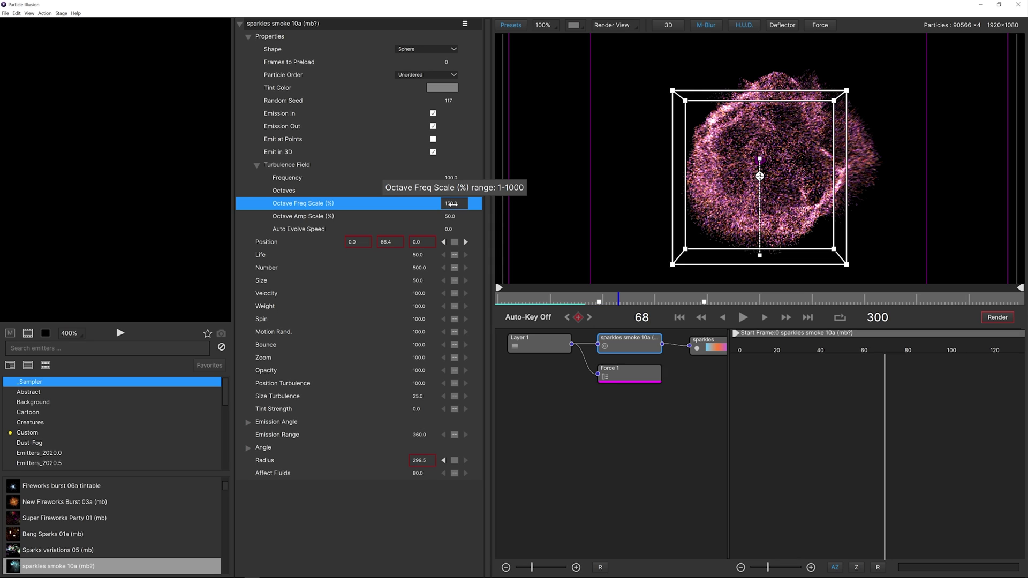
pyautogui.click(453, 204)
pyautogui.write('300')
pyautogui.press('Return')
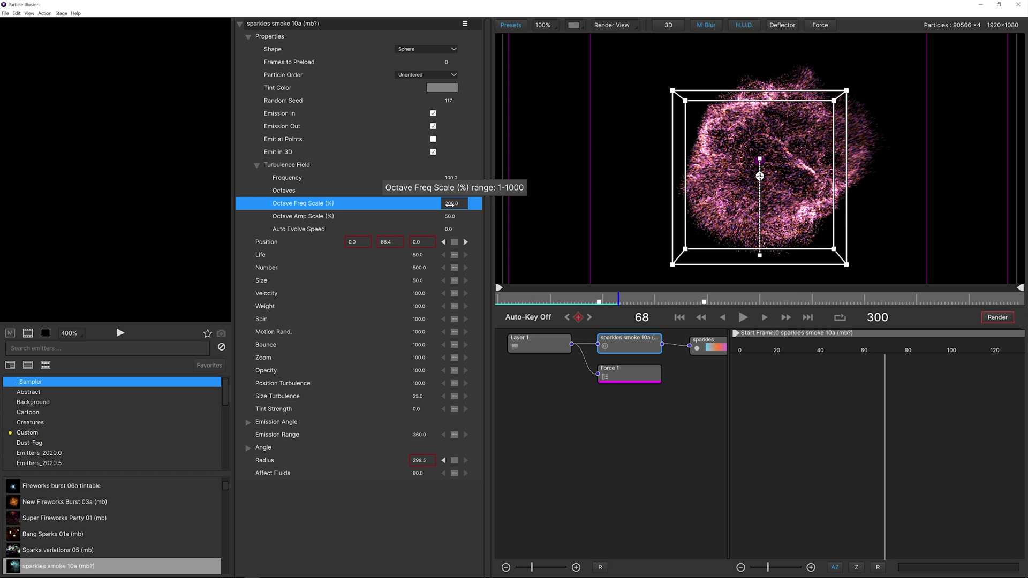
# Set Octave Amp Scale to 60 and Auto Evolve Speed to 10, then replay
pyautogui.click(452, 216)
pyautogui.write('100')
pyautogui.press('Return')
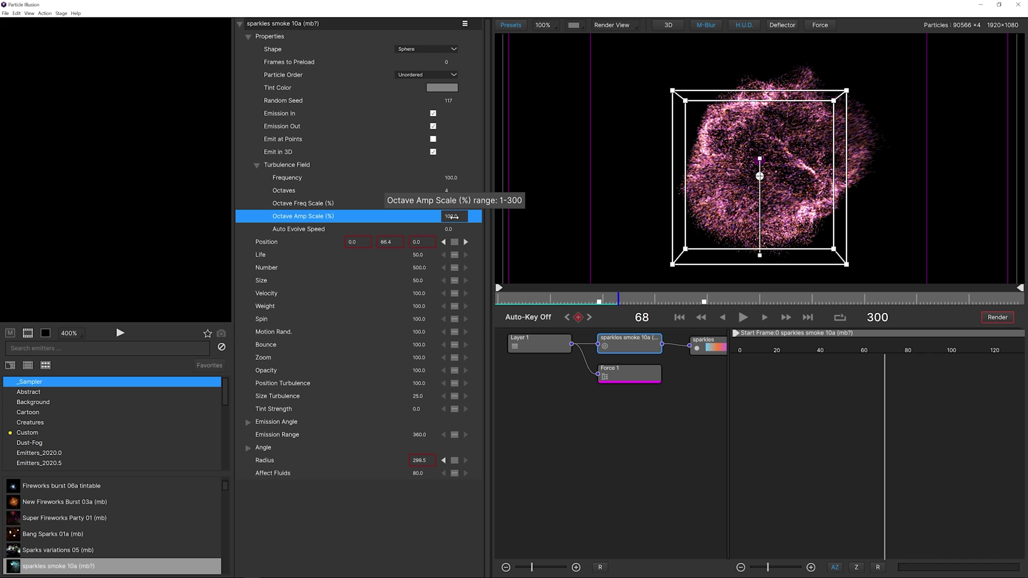
pyautogui.doubleClick(453, 216)
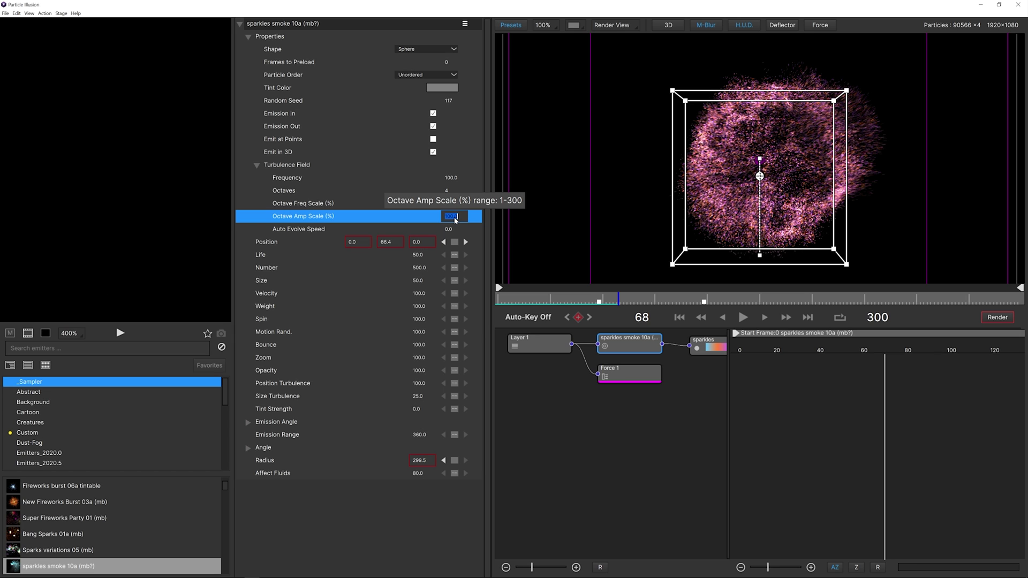
pyautogui.write('60')
pyautogui.press('Return')
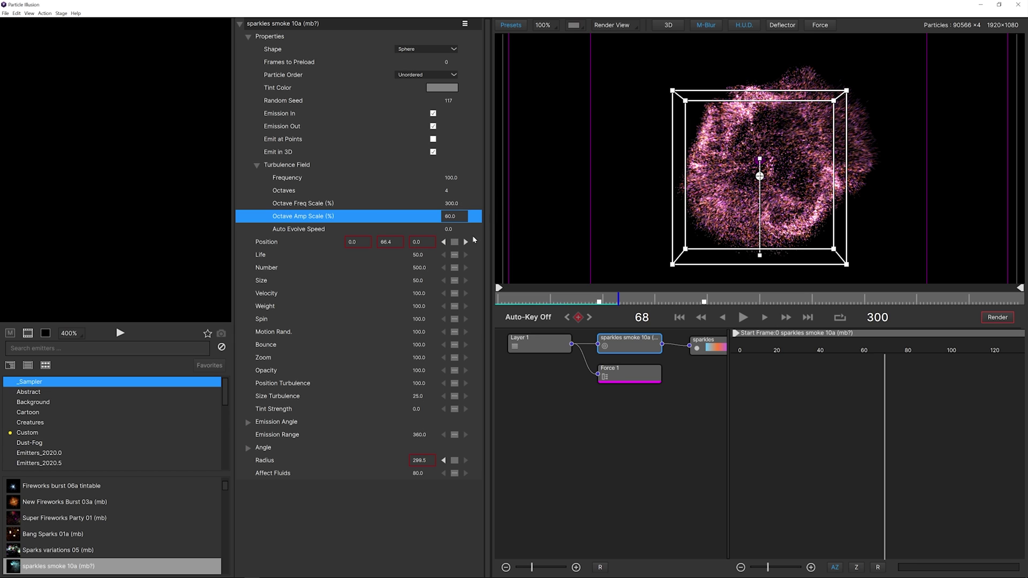
pyautogui.click(294, 231)
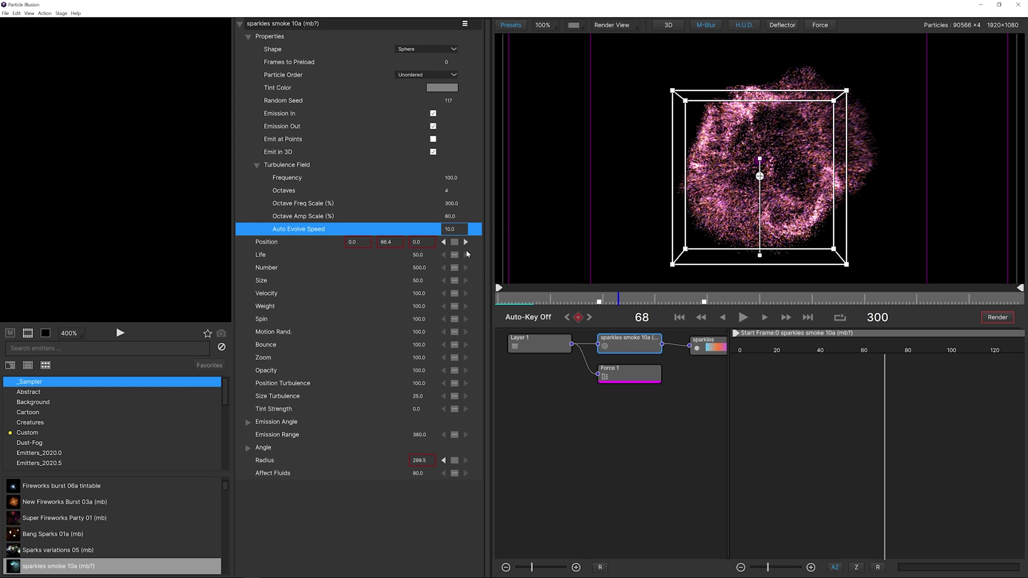
pyautogui.click(679, 317)
pyautogui.click(744, 317)
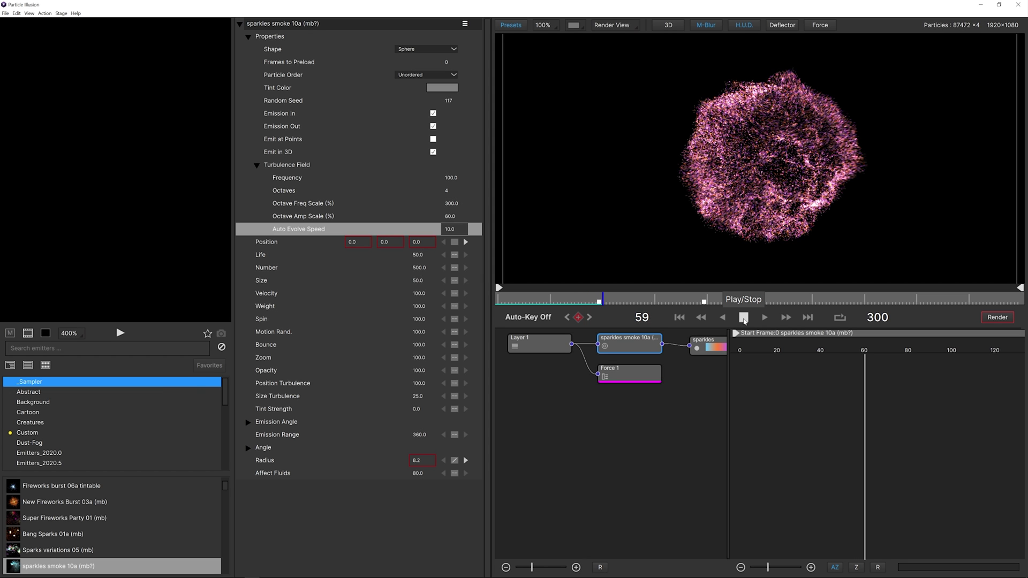
# Try Position Turbulence at 500 and replay from the first frame
pyautogui.press('space')
pyautogui.doubleClick(419, 384)
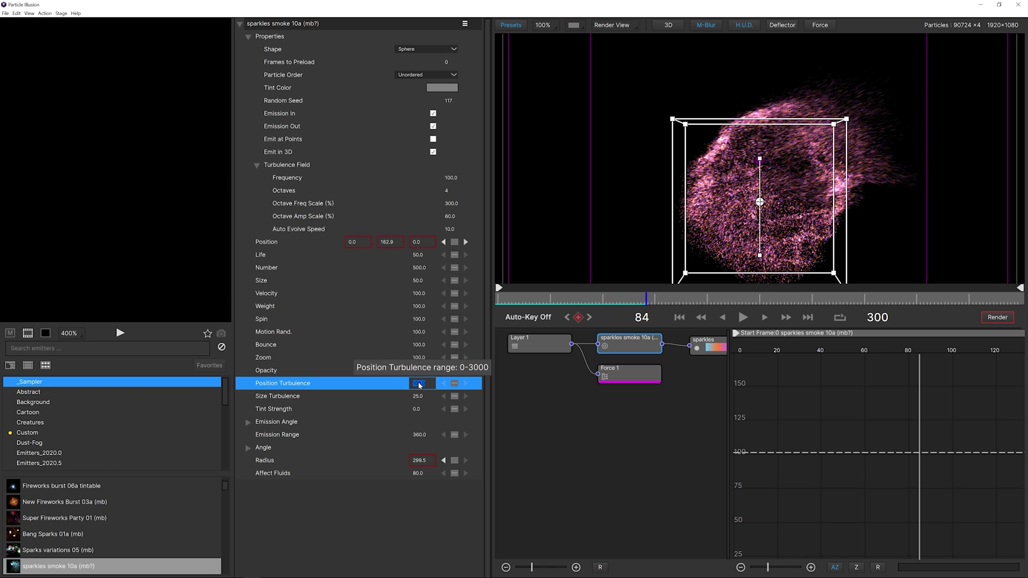
pyautogui.write('500')
pyautogui.press('Return')
pyautogui.click(680, 318)
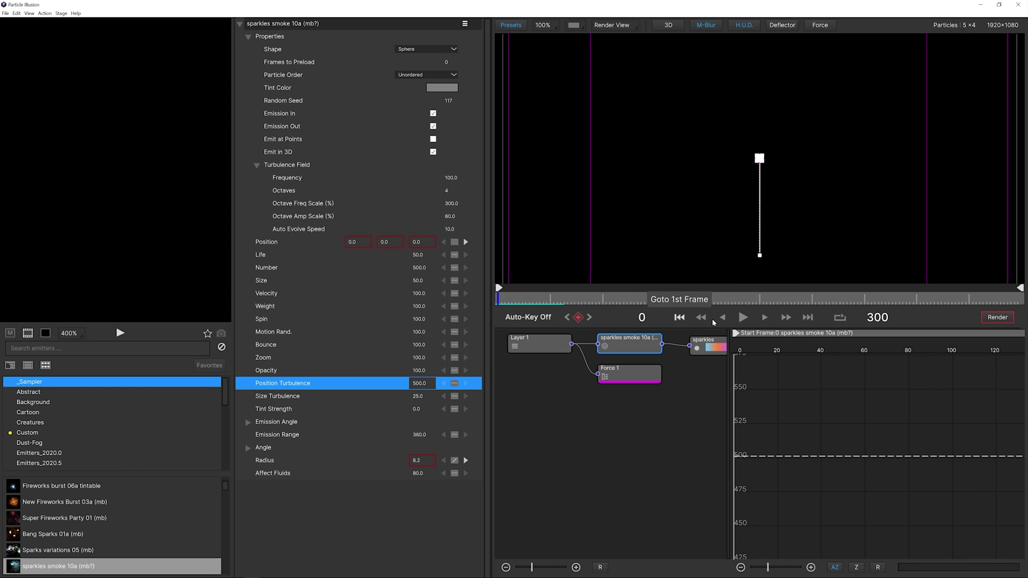
pyautogui.click(743, 318)
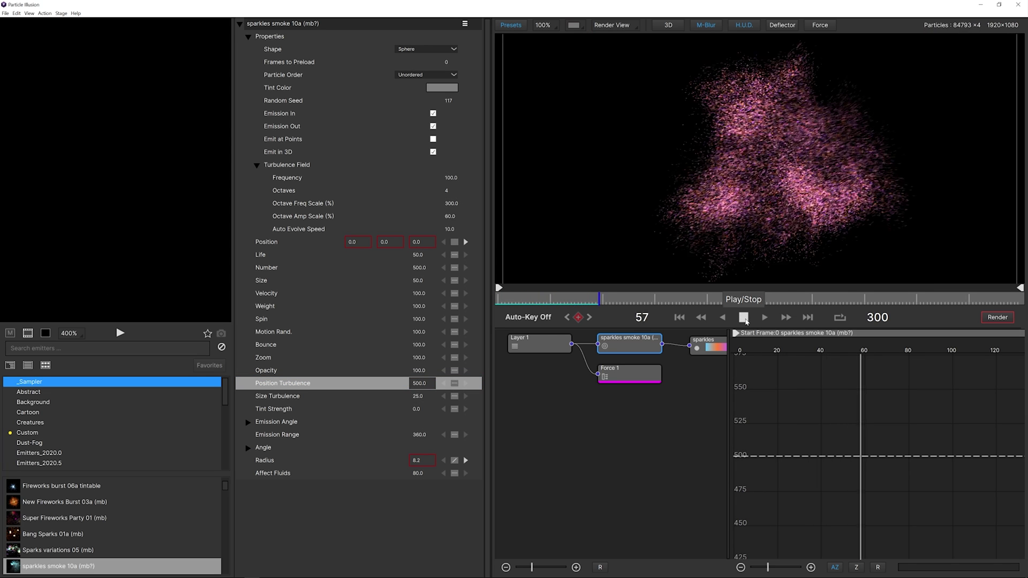
# Undo to return Octave Freq Scale to 150 and replay the swirling cloud
pyautogui.click(744, 318)
pyautogui.hotkey('ctrl', 'z')
pyautogui.click(744, 318)
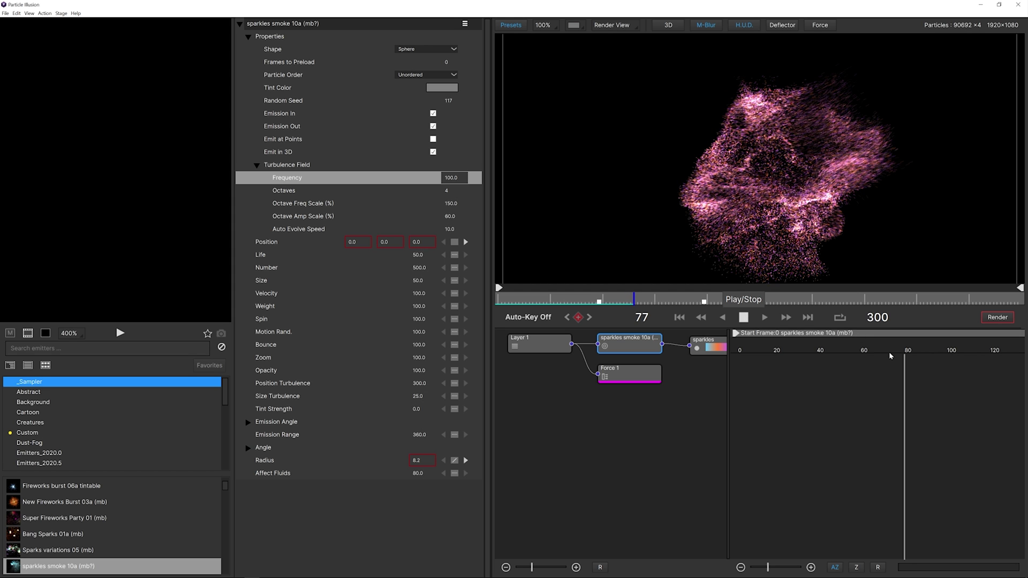
pyautogui.click(743, 317)
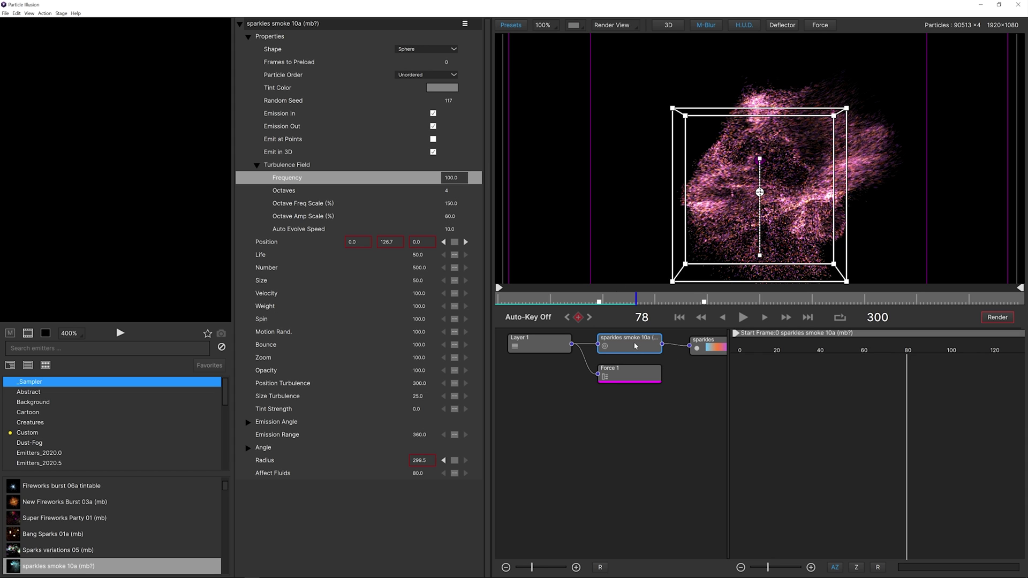
# Duplicate the sparkles smoke 10a emitter and apply a blue gradient to the copy's sparkles
pyautogui.hotkey('ctrl', 'd')
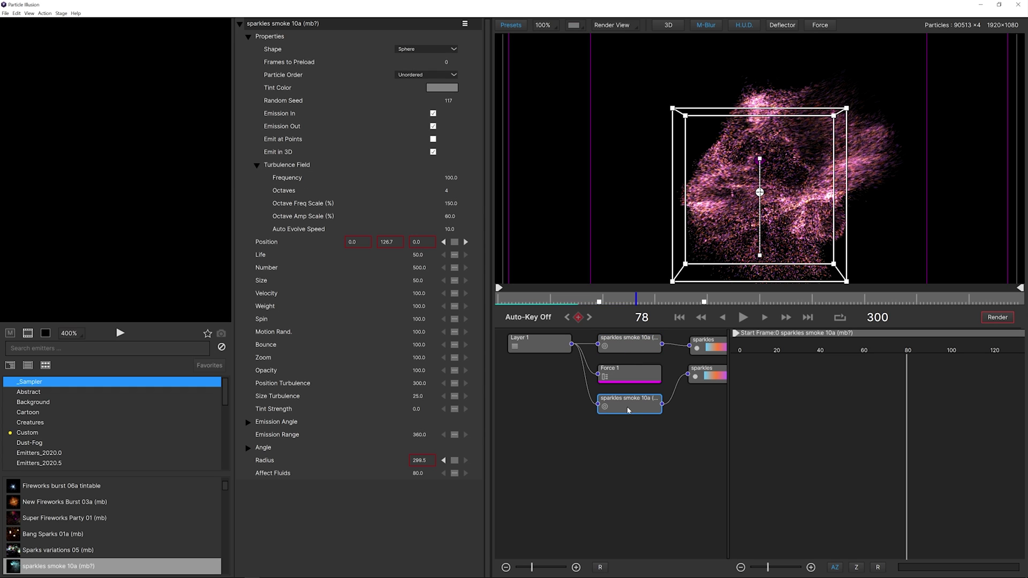
pyautogui.click(706, 374)
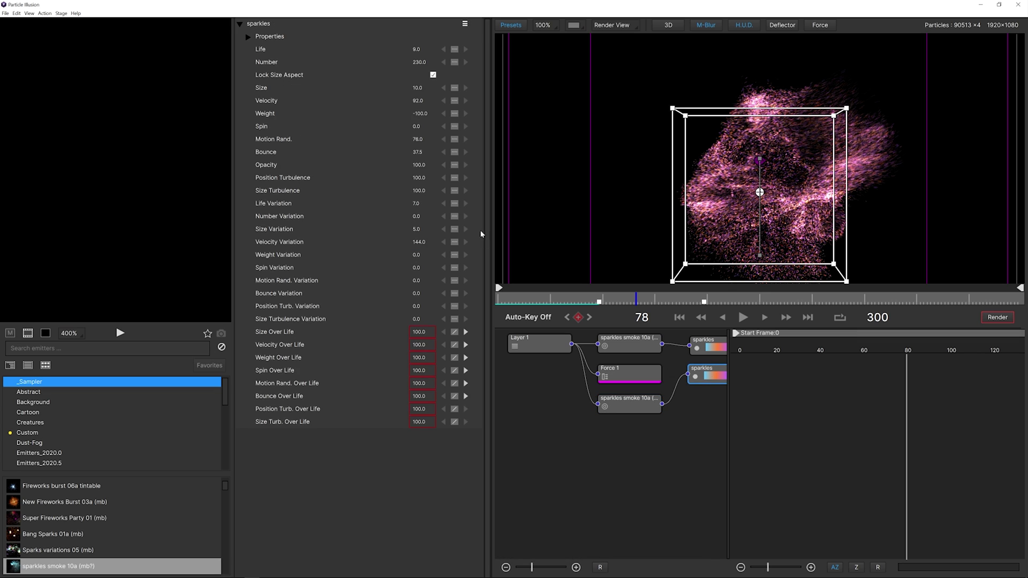
pyautogui.click(249, 37)
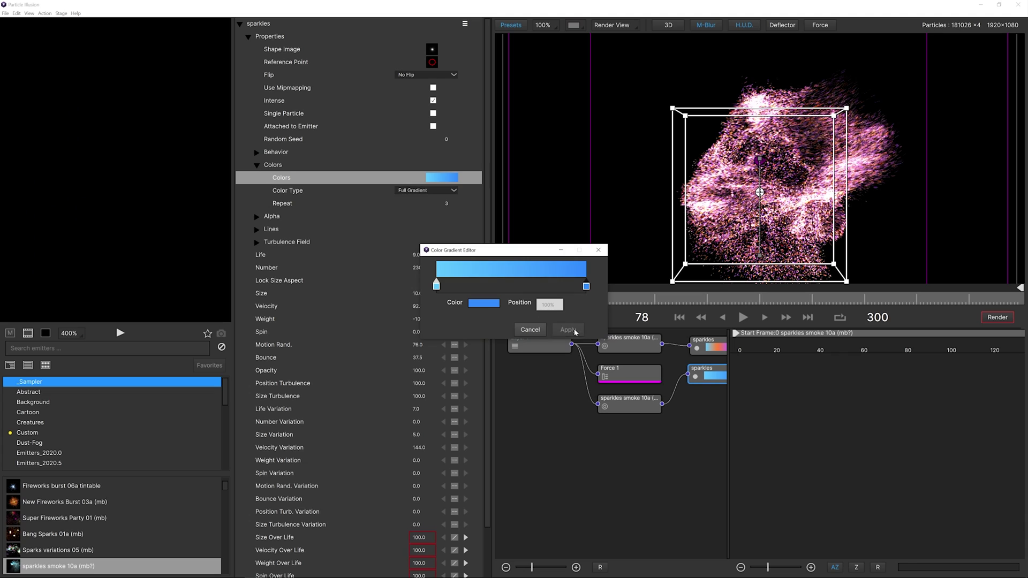
pyautogui.click(565, 329)
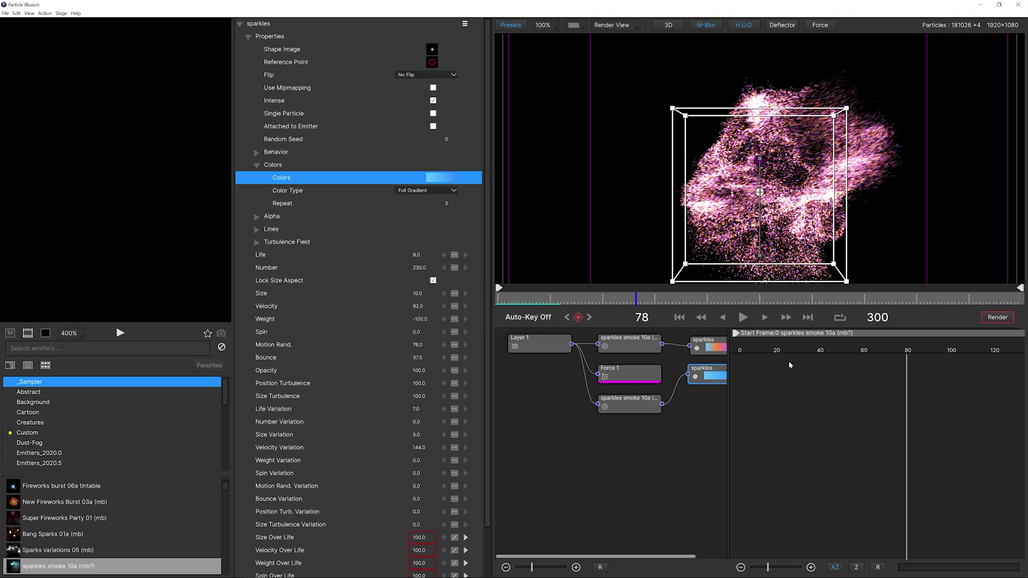
# Set the duplicated emitter's Random Seed to 551 and replay from the start
pyautogui.click(643, 405)
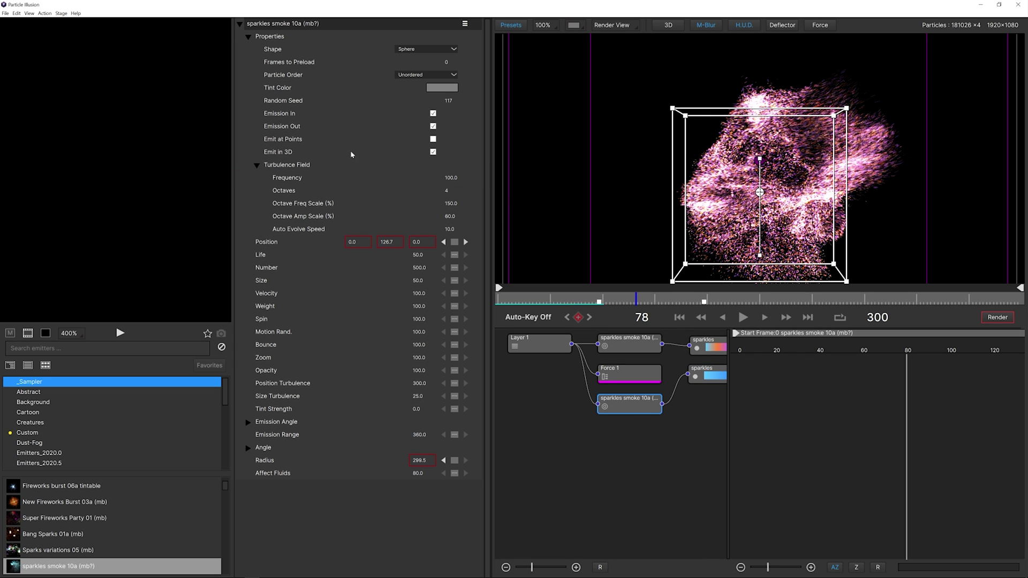
pyautogui.click(447, 101)
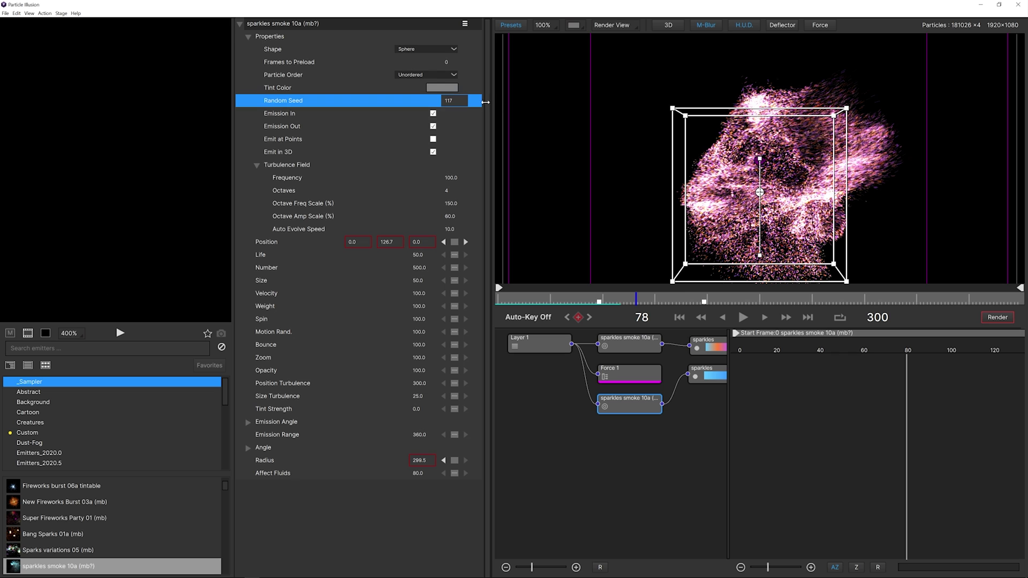
pyautogui.write('551')
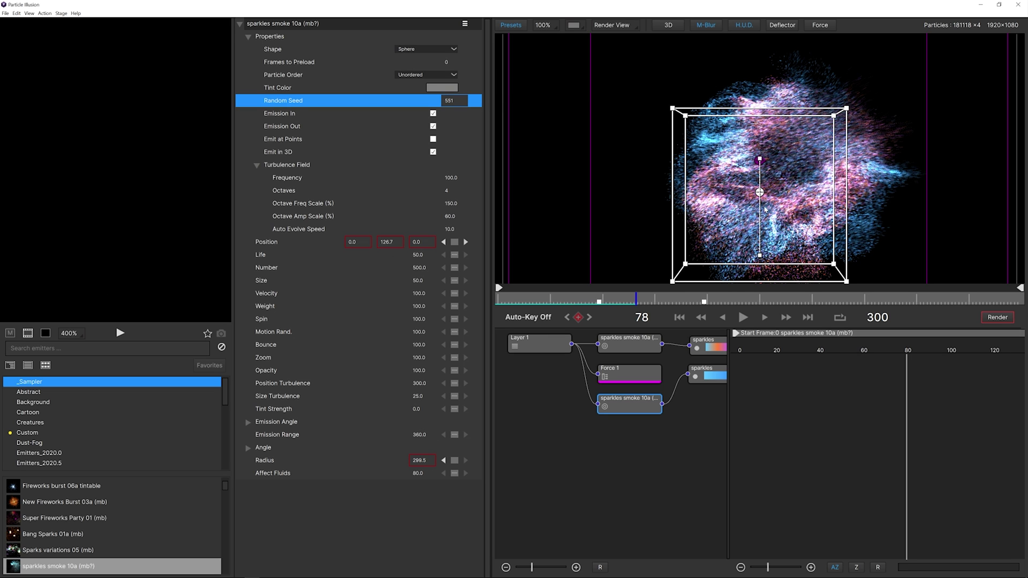
pyautogui.click(684, 320)
pyautogui.click(743, 318)
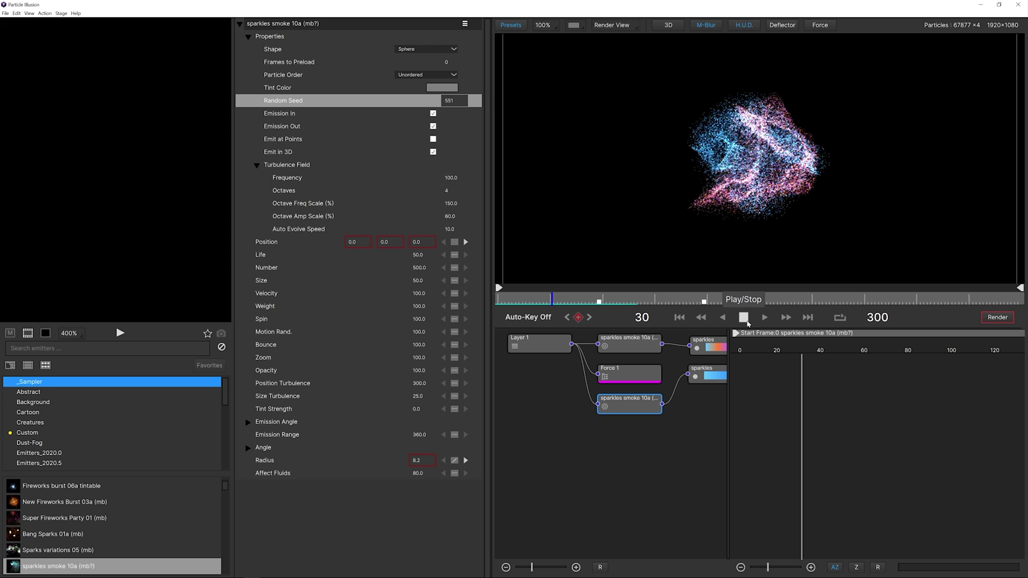
# Stop playback and save the project
pyautogui.click(744, 319)
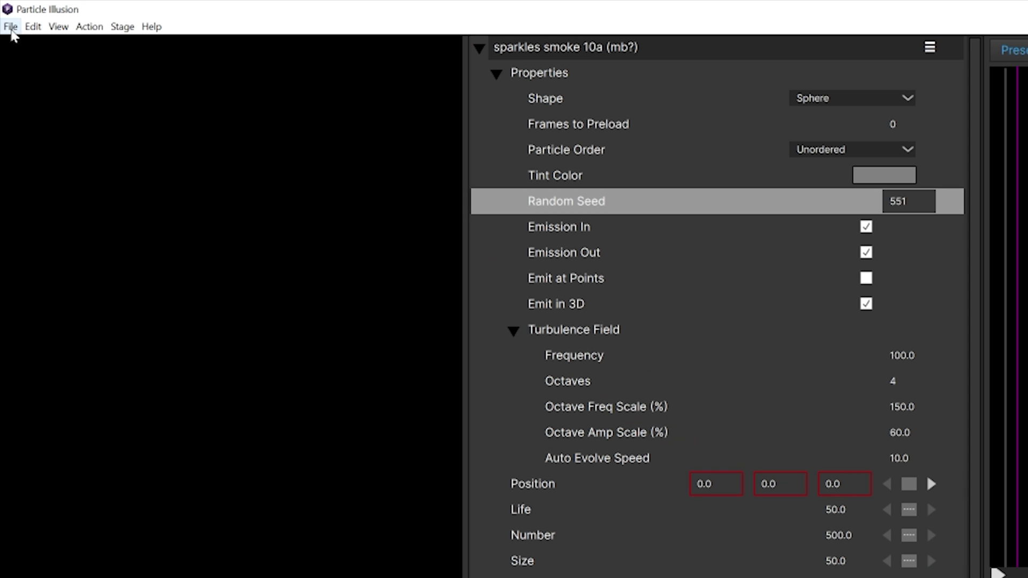
pyautogui.click(6, 13)
pyautogui.click(69, 79)
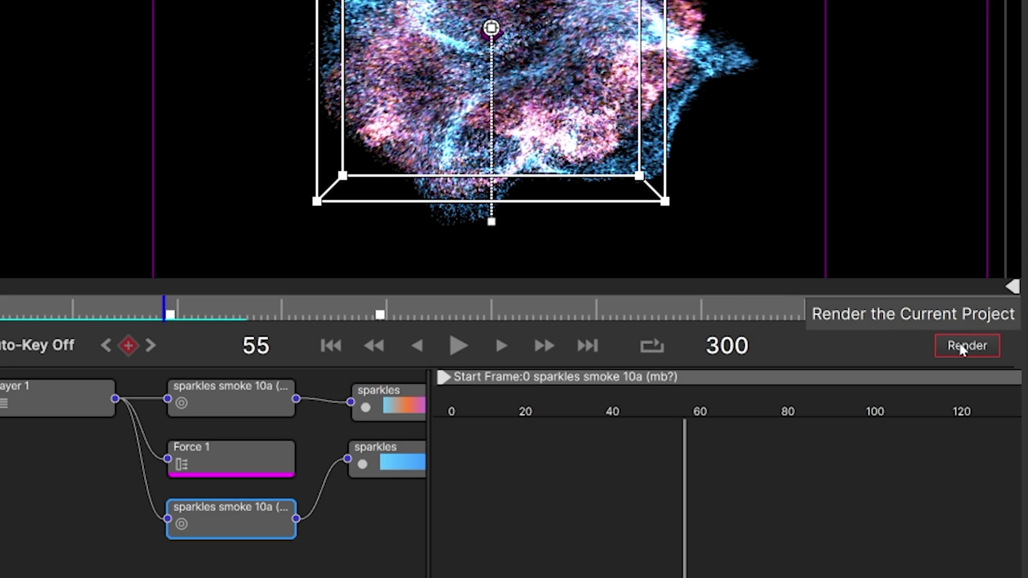
# Set the render to UHD 4K 3840x2160 at 60 fps with a custom End frame
pyautogui.click(958, 346)
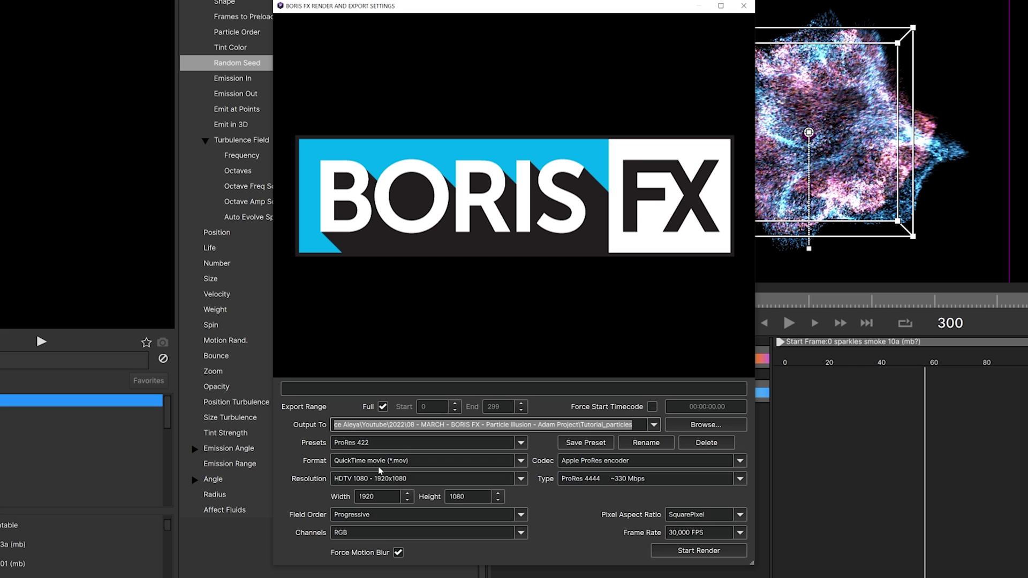
pyautogui.click(374, 481)
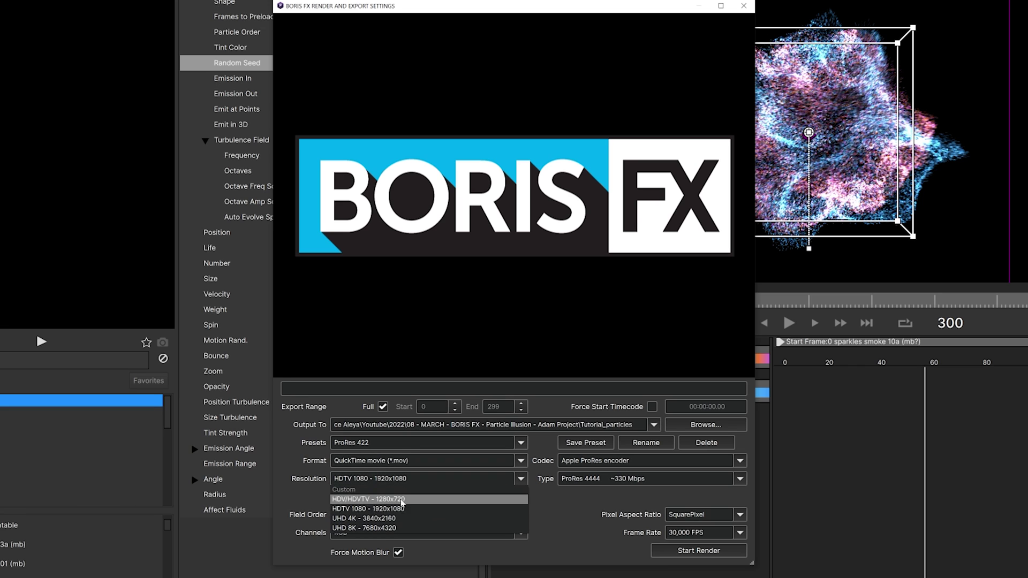
pyautogui.click(389, 519)
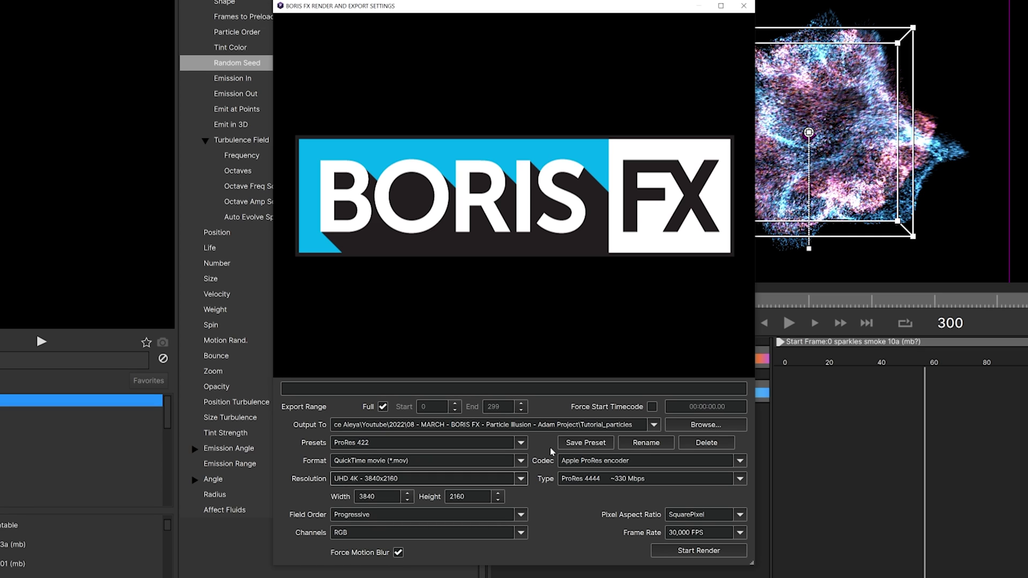
pyautogui.click(740, 534)
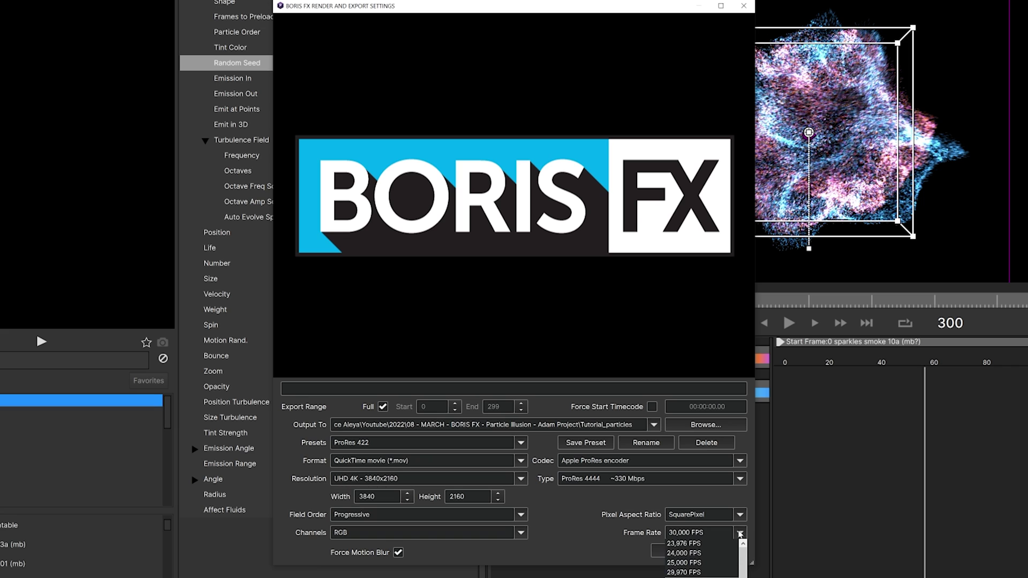
pyautogui.press('6')
pyautogui.press('Return')
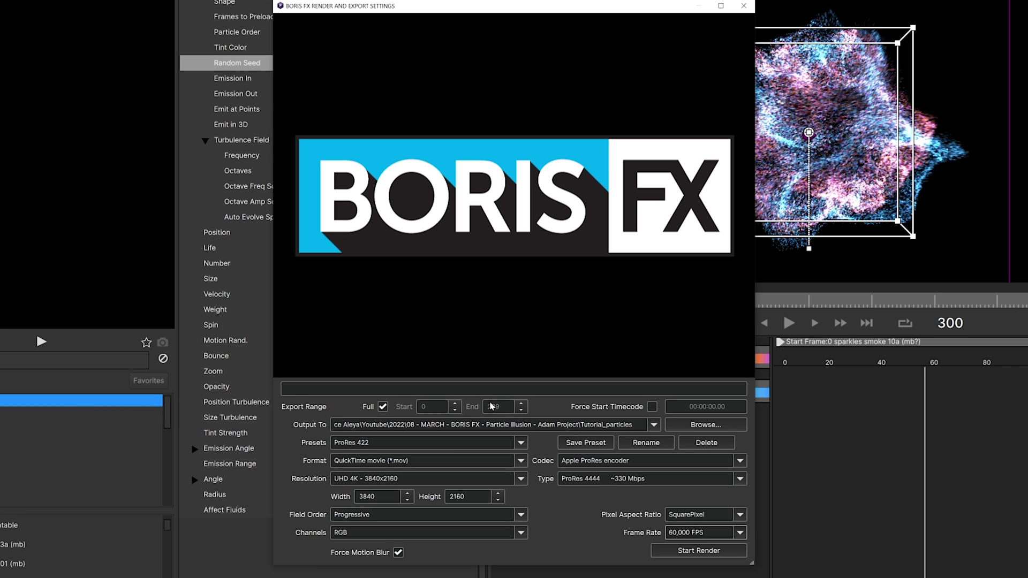
pyautogui.click(383, 407)
pyautogui.click(486, 412)
pyautogui.doubleClick(494, 407)
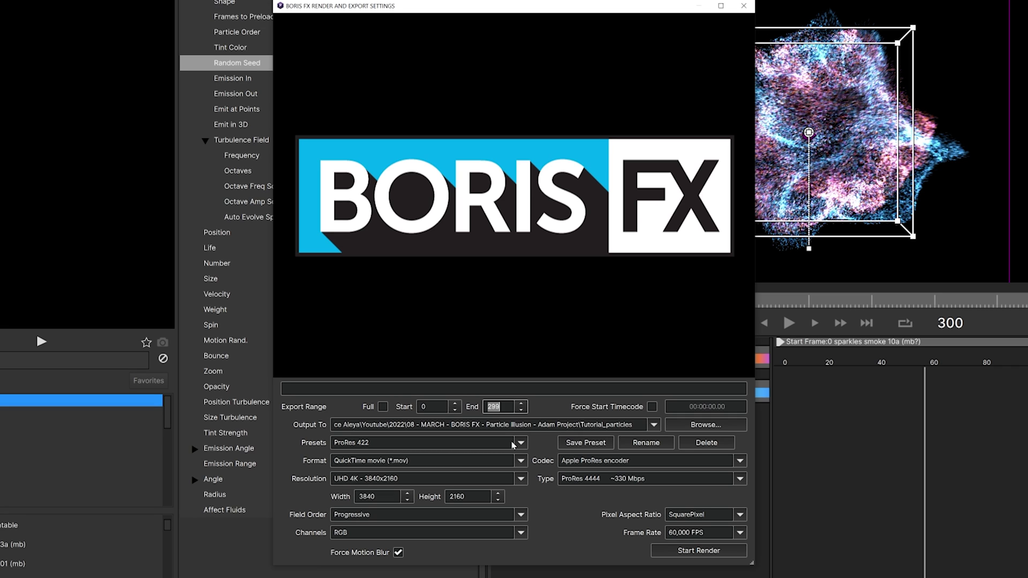
pyautogui.write('160')
# Start rendering frames 0–200 to the UHD 4K ProRes QuickTime file at 60 fps
pyautogui.click(701, 552)
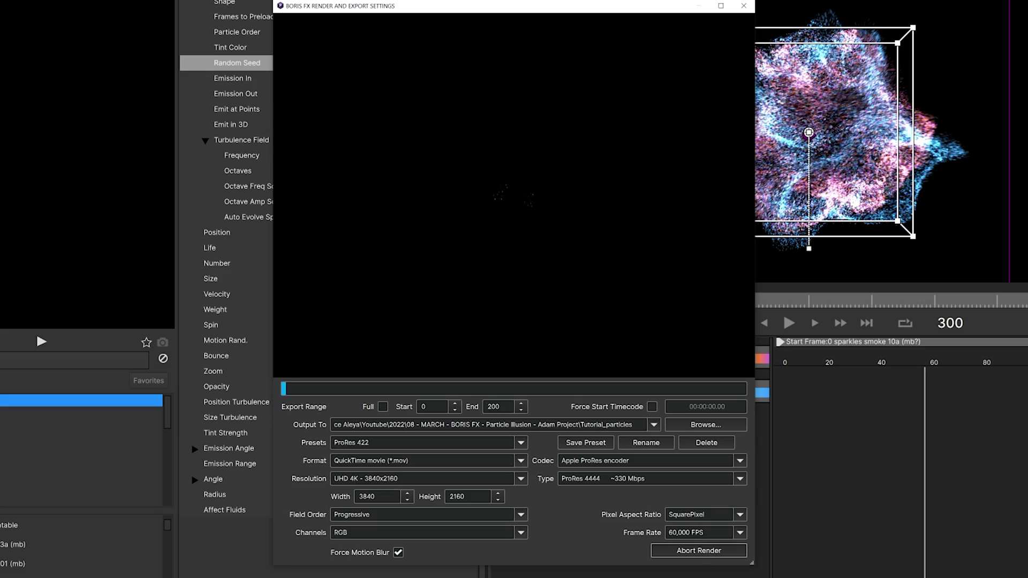